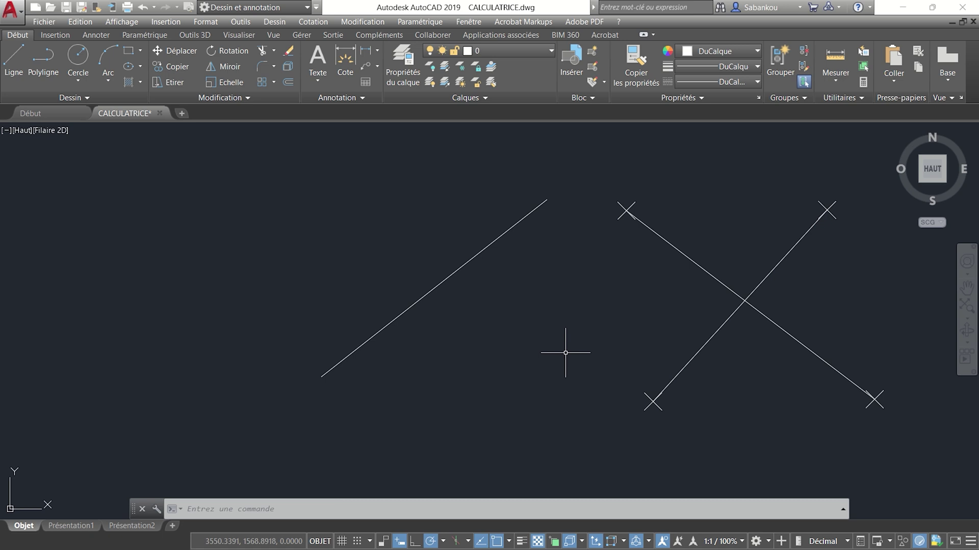
Step: Launch the QuickCalc palette with the CALCRAPIDE command
type("CAL")
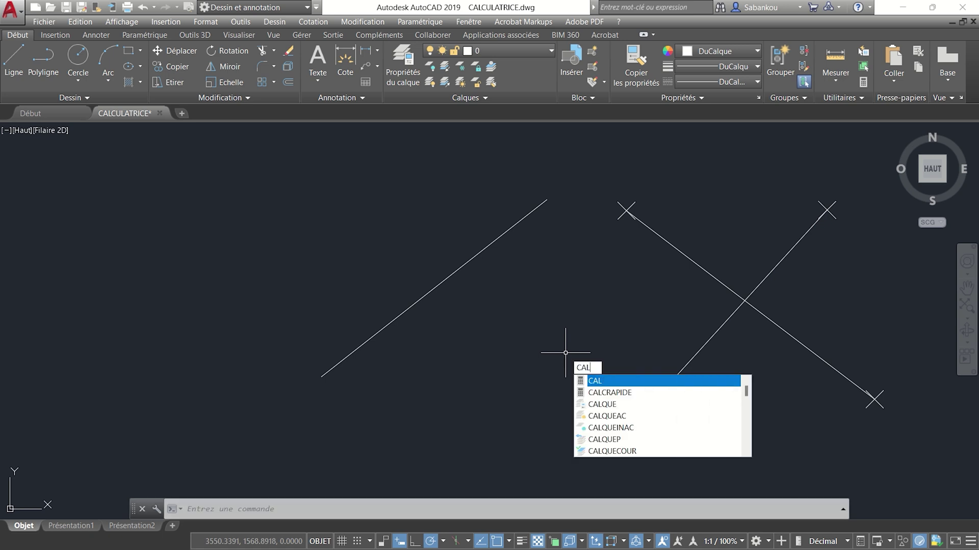
type("CRAPID")
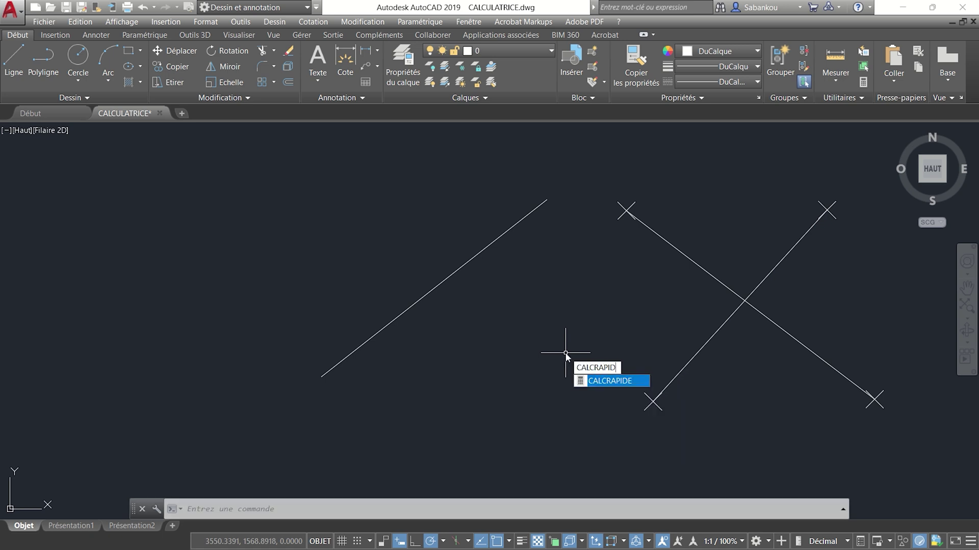
type("E")
key("Return")
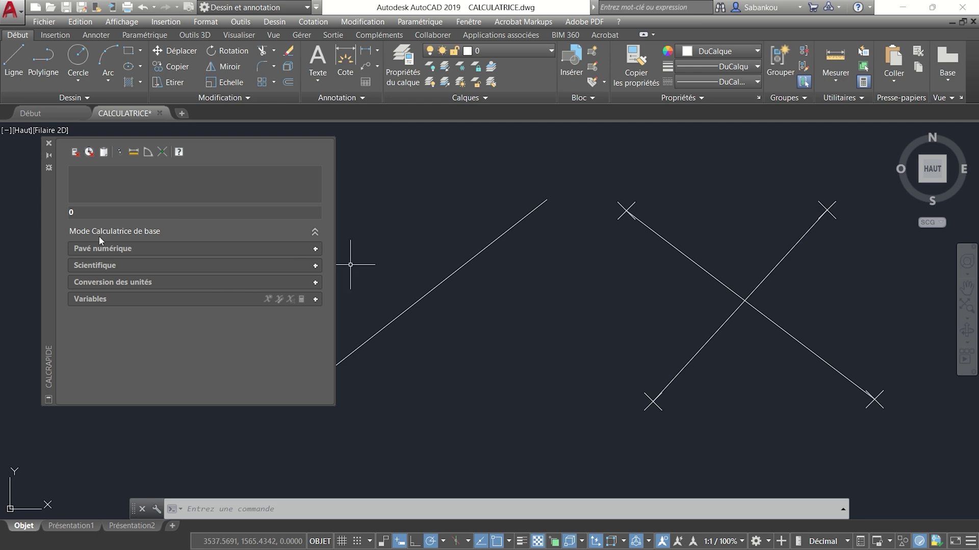
Step: Expand the number pad and scientific sections, leaving unit conversion and variables collapsed
left_click(157, 249)
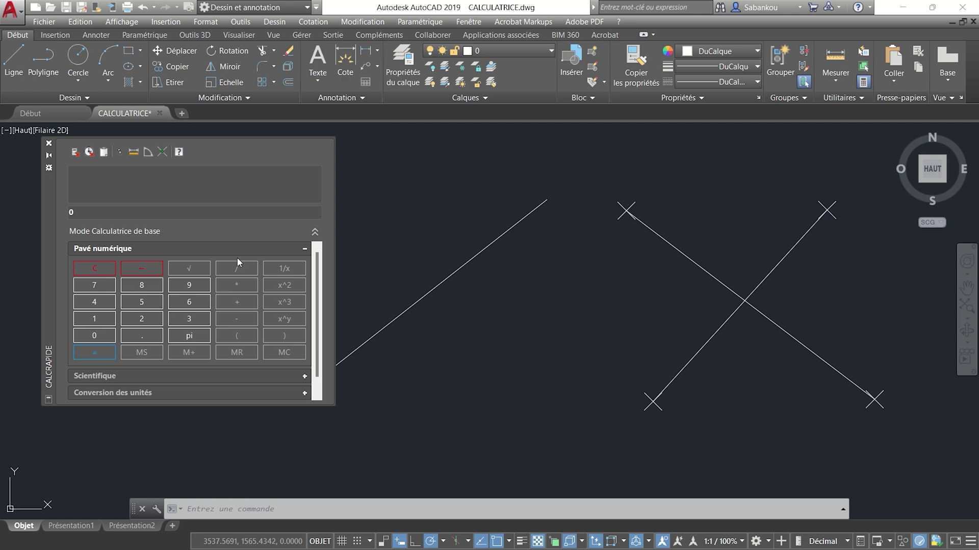
left_click(214, 375)
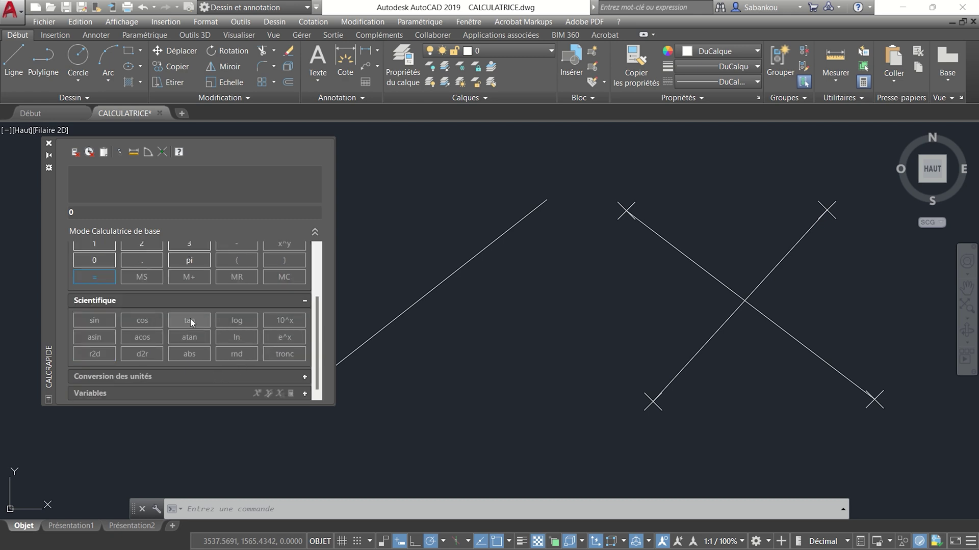
left_click(194, 377)
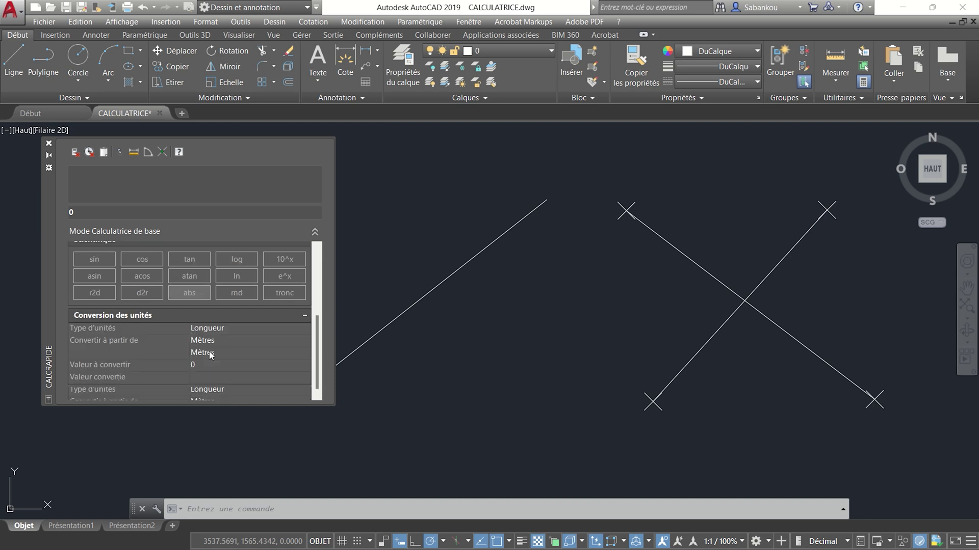
left_click(186, 396)
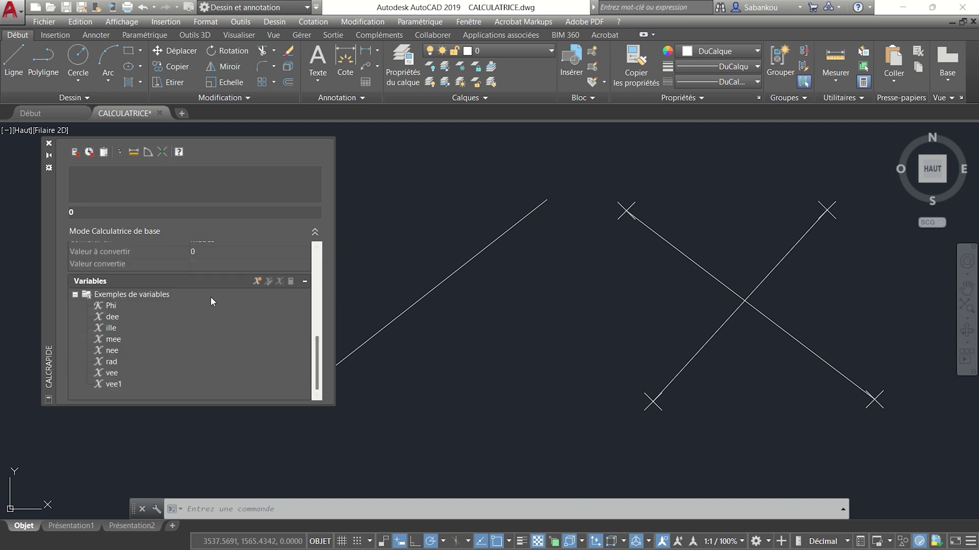
left_click(217, 284)
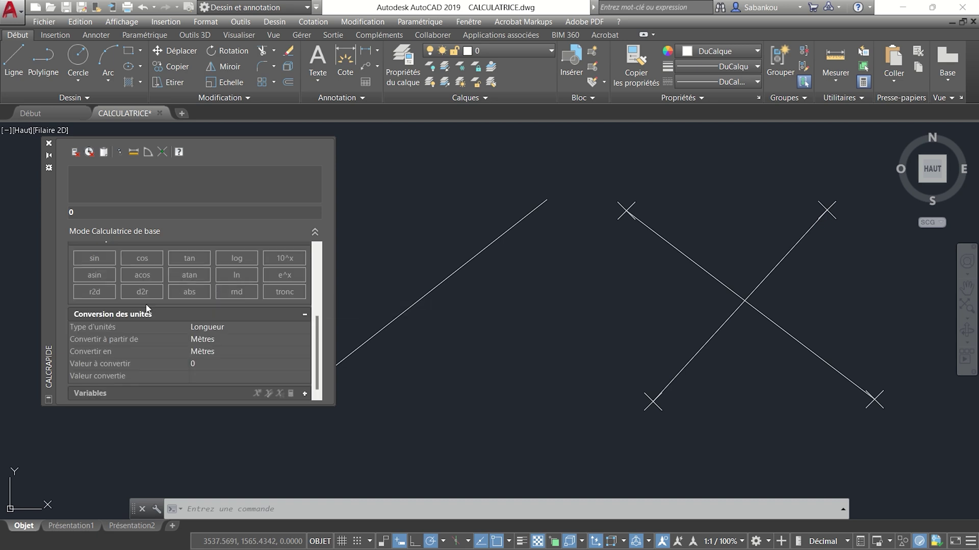
left_click(151, 314)
left_click_drag(316, 316, 316, 262)
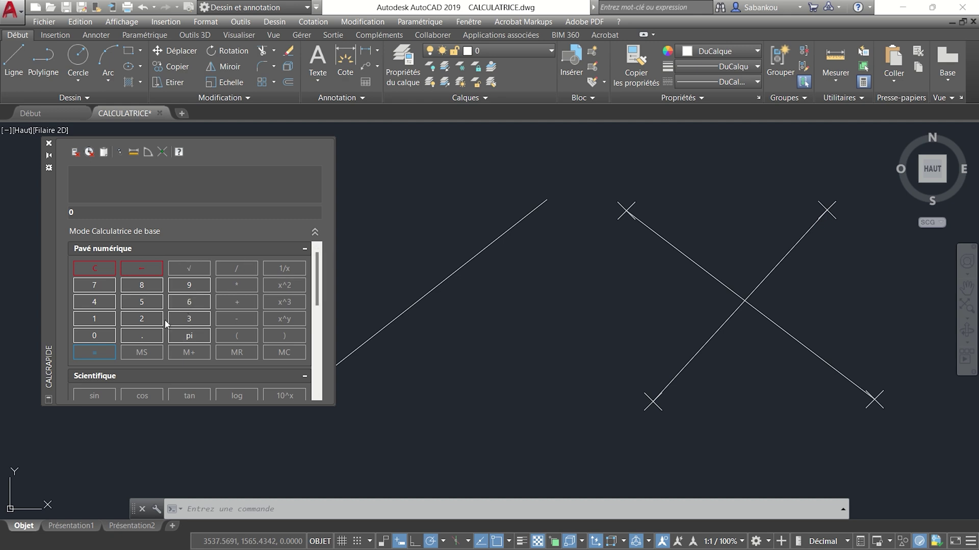
Step: Evaluate 20+21 on the calculator keypad, getting 41
left_click(143, 321)
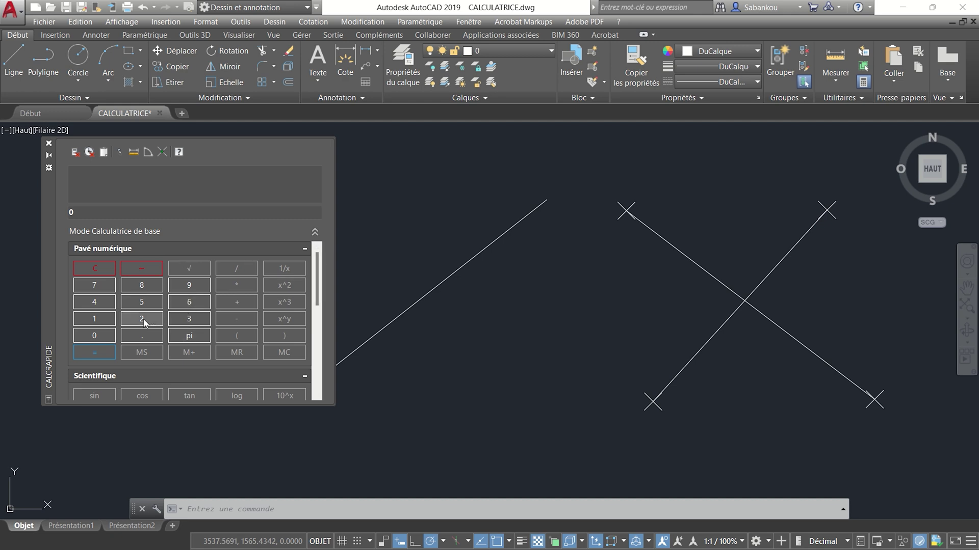
left_click(79, 338)
left_click(232, 302)
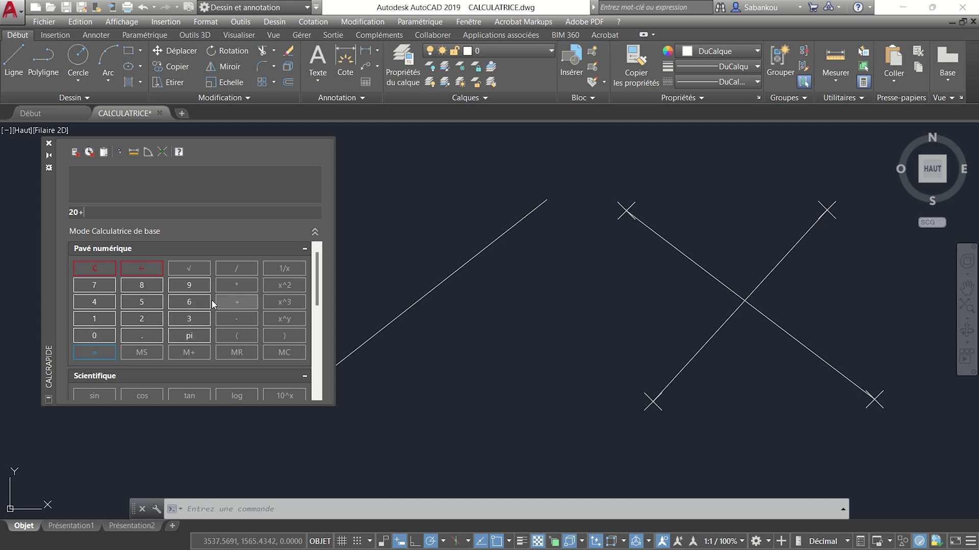
left_click(133, 322)
type("1")
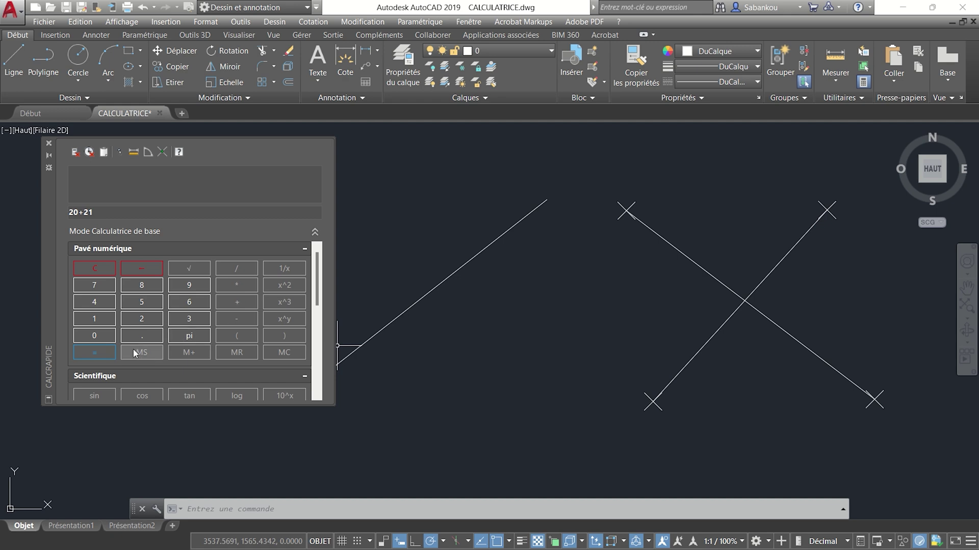
left_click(105, 355)
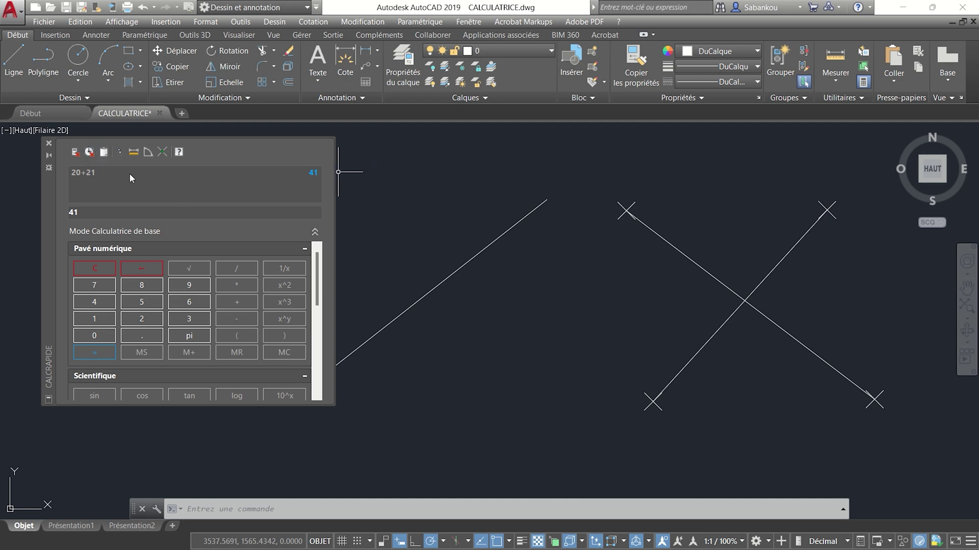
left_click(100, 211)
scroll(280, 357, "down", 3)
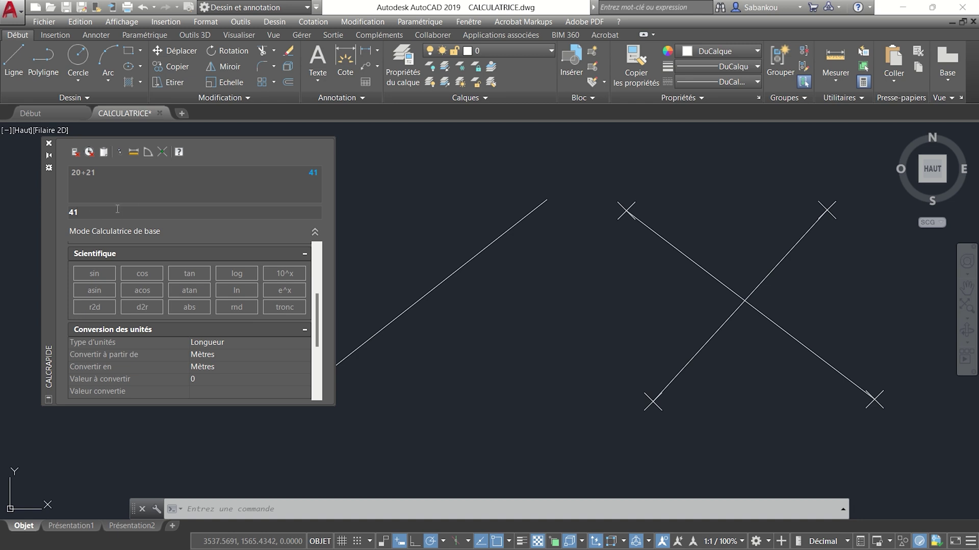
Step: Replace the 41 in the input with sin(30) and evaluate it to 0.5
left_click_drag(104, 213, 65, 219)
left_click(93, 274)
type("30")
key("Return")
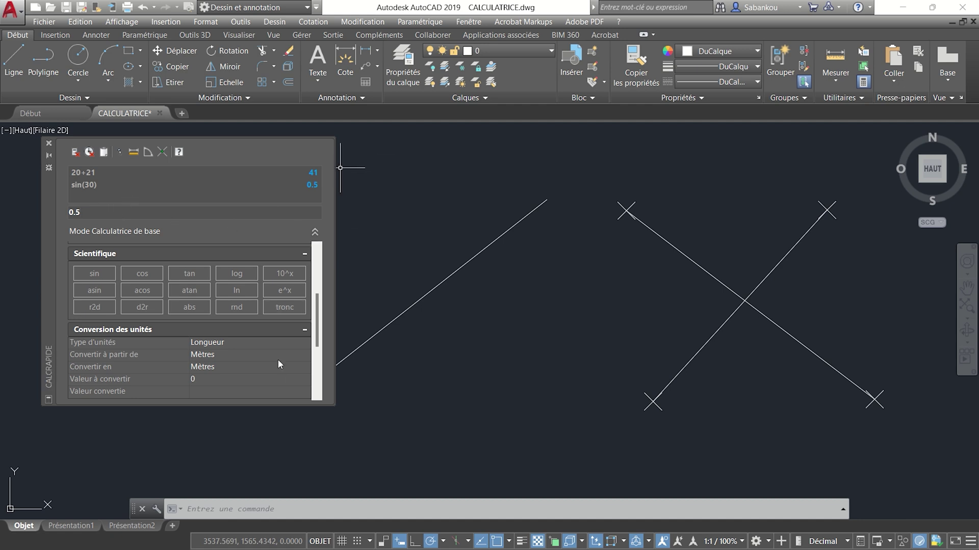
Step: Convert an area of 10 square metres to square feet, giving 107.639104
mouse_move(316, 337)
left_mouse_down()
mouse_move(317, 380)
mouse_move(316, 351)
left_mouse_up()
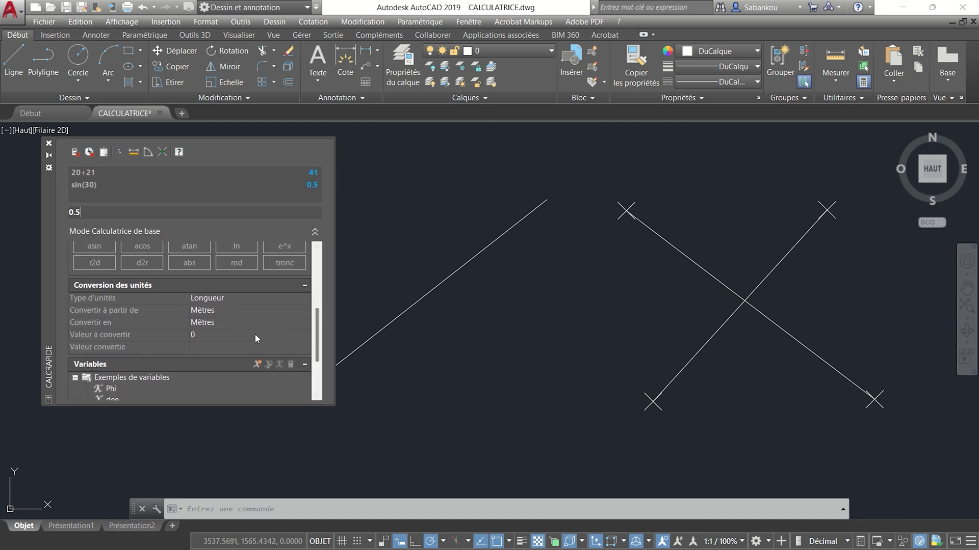
left_click(265, 299)
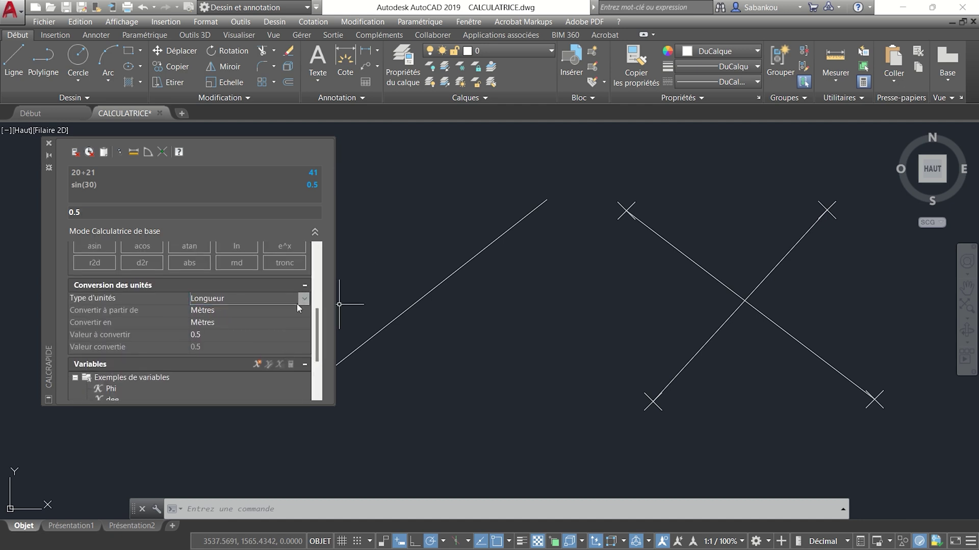
left_click(279, 300)
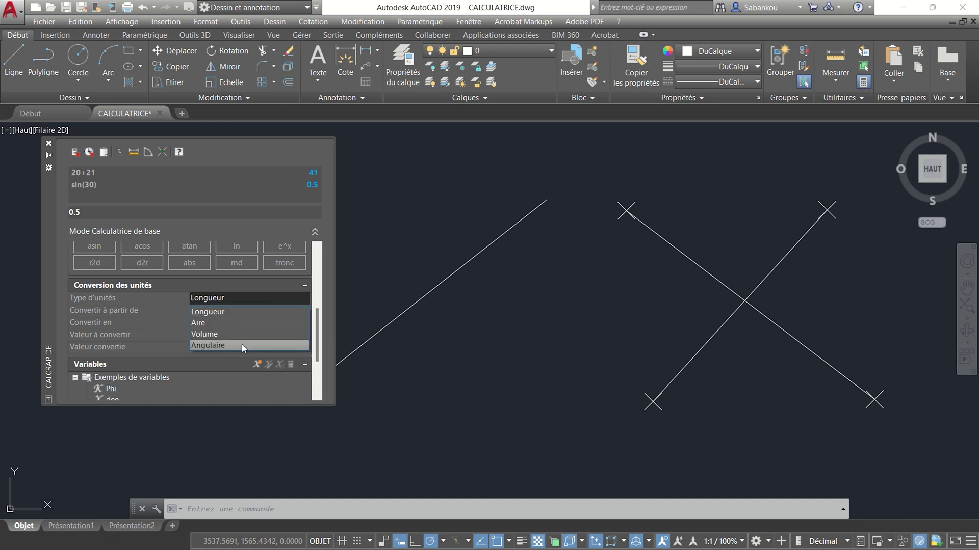
left_click(257, 323)
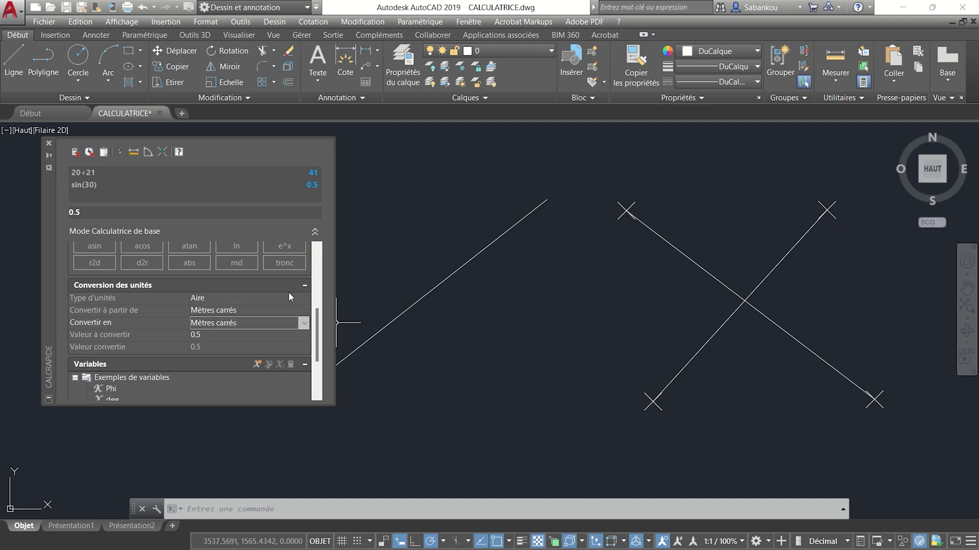
left_click(276, 324)
left_click(276, 323)
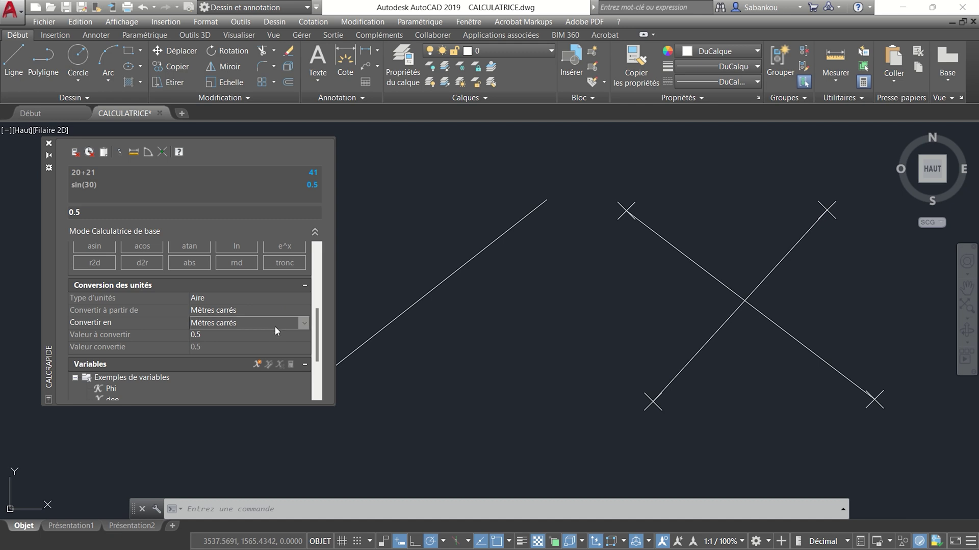
left_click(240, 360)
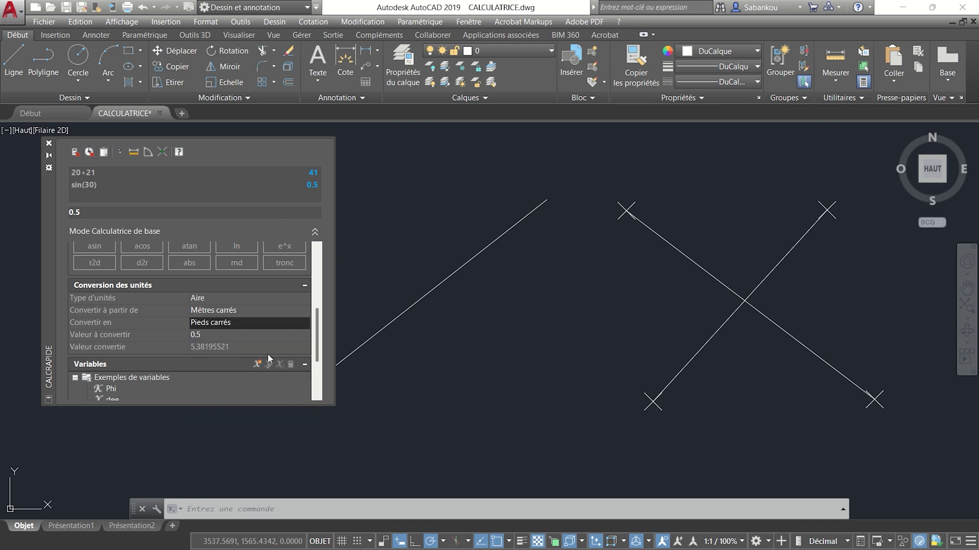
left_click(229, 332)
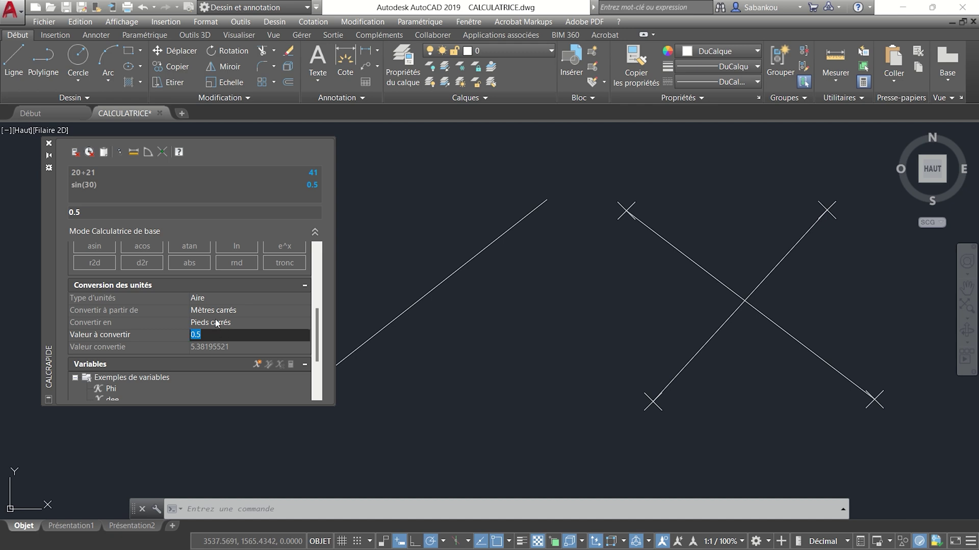
type("10")
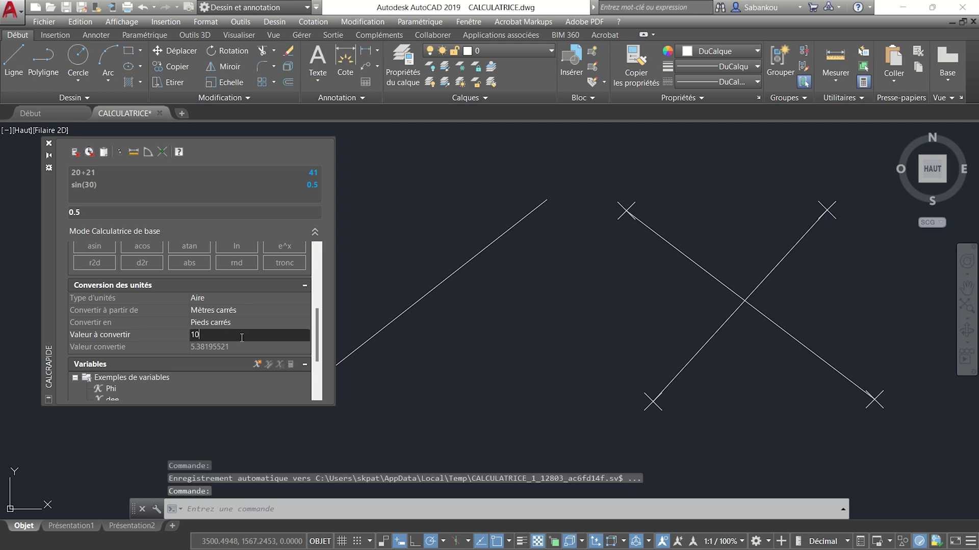
key("Return")
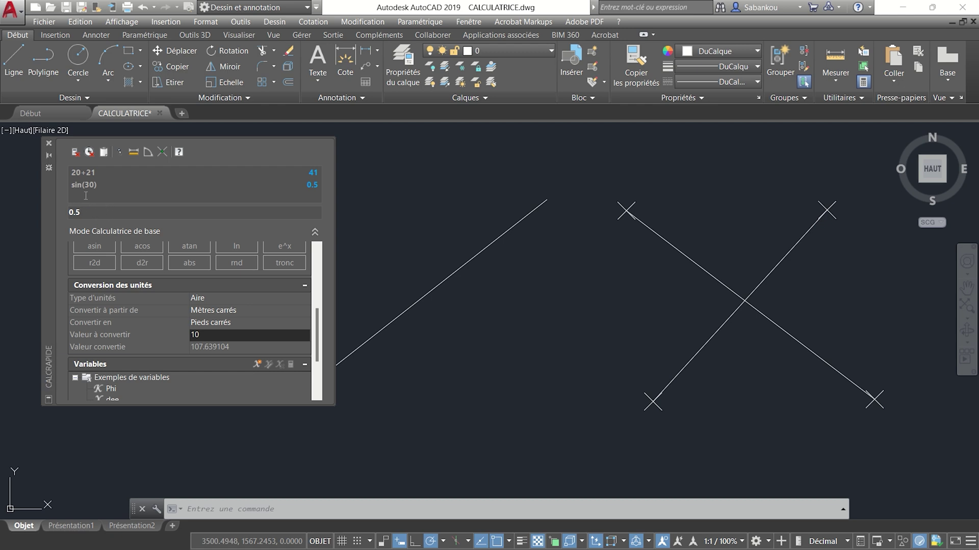
Step: Clear the calculator input value and the calculation history
left_click(75, 152)
left_click(89, 152)
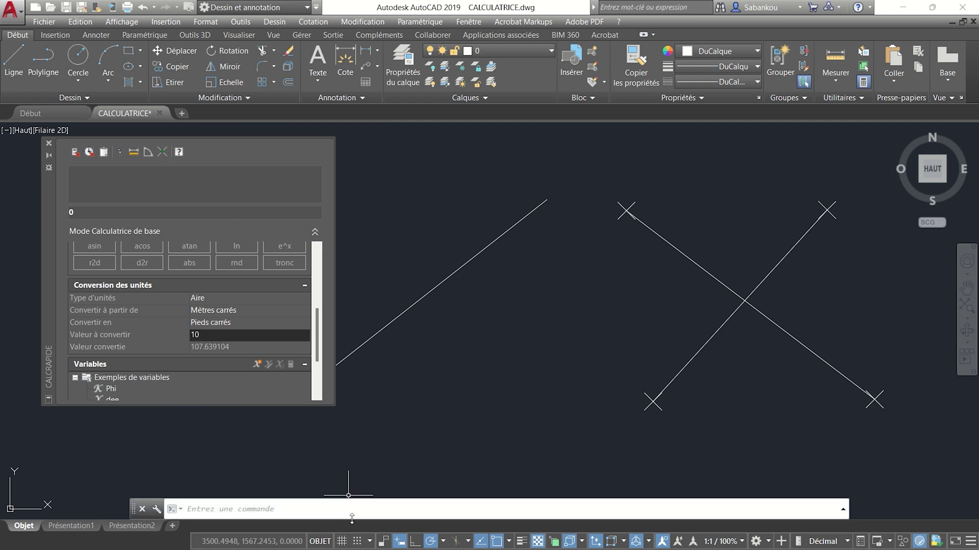
scroll(198, 255, "up", 5)
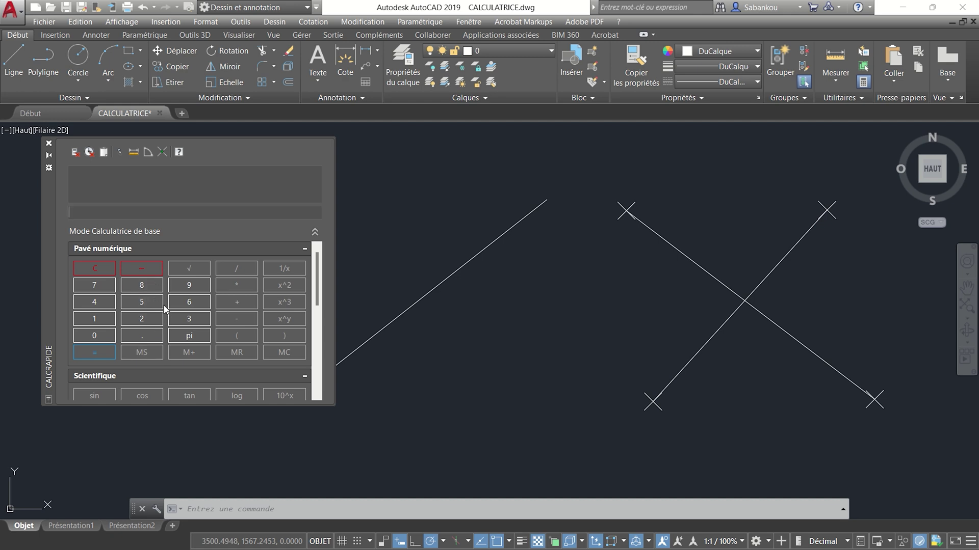
left_click(147, 320)
left_click(91, 338)
left_click(232, 301)
left_click(141, 318)
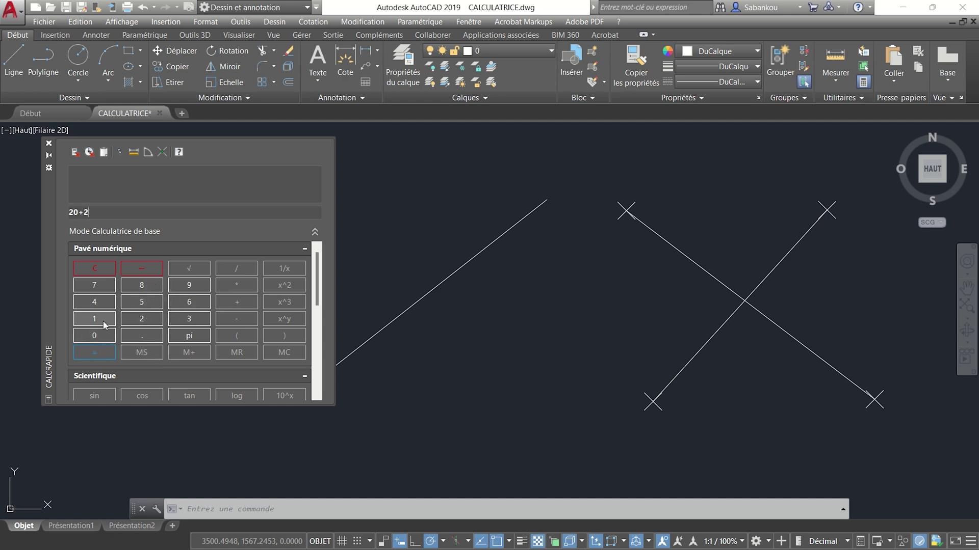
left_click(103, 323)
key("Return")
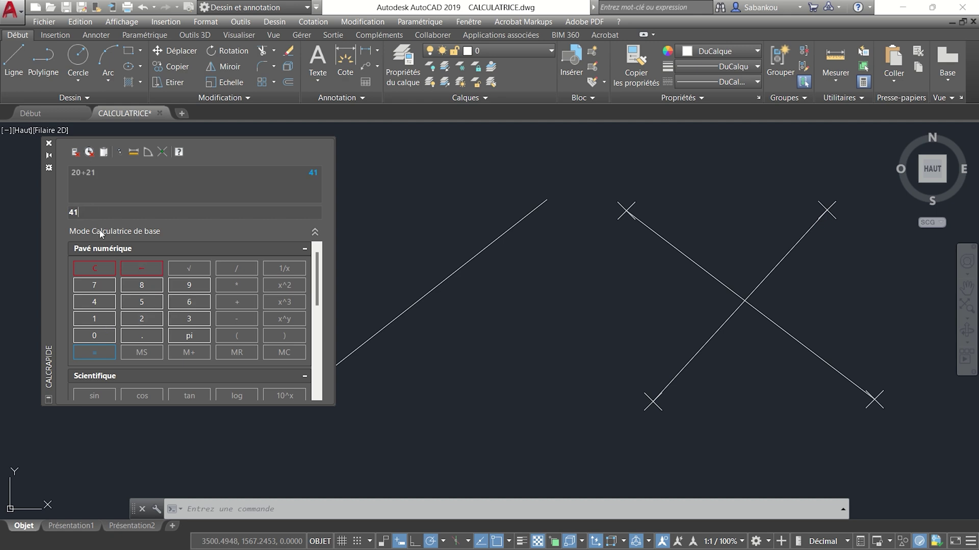
scroll(566, 268, "down", 3)
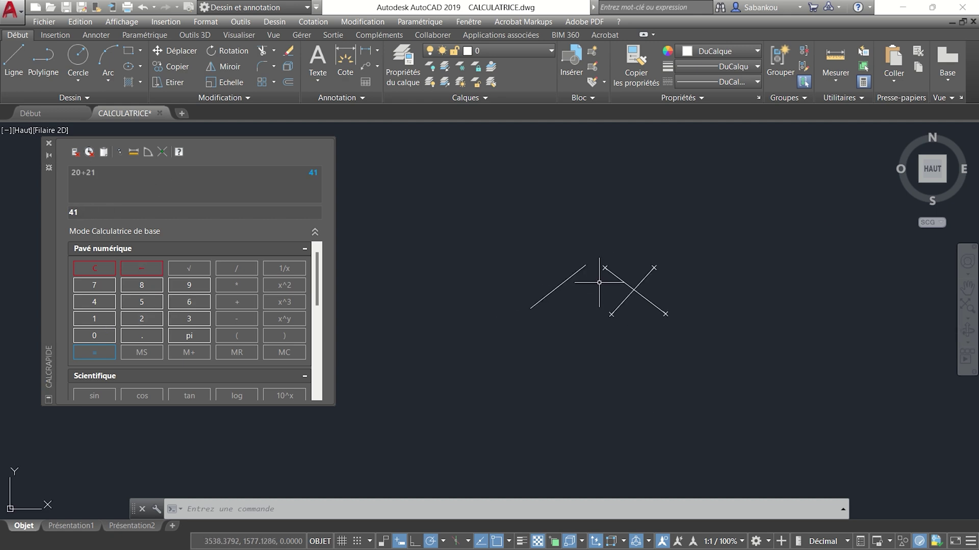
scroll(566, 268, "down", 1)
middle_click_drag(566, 268, 464, 295)
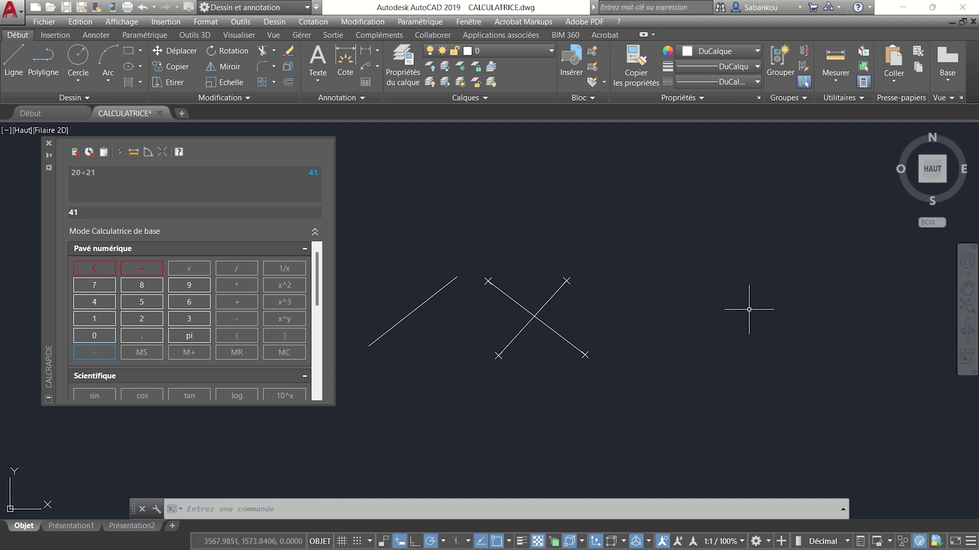
middle_click_drag(443, 285, 547, 284)
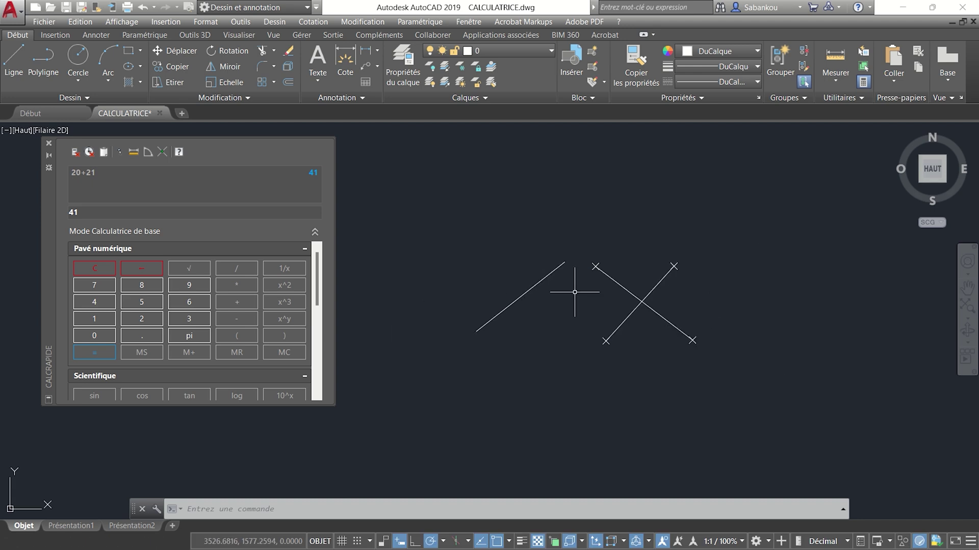
middle_click_drag(601, 299, 487, 287)
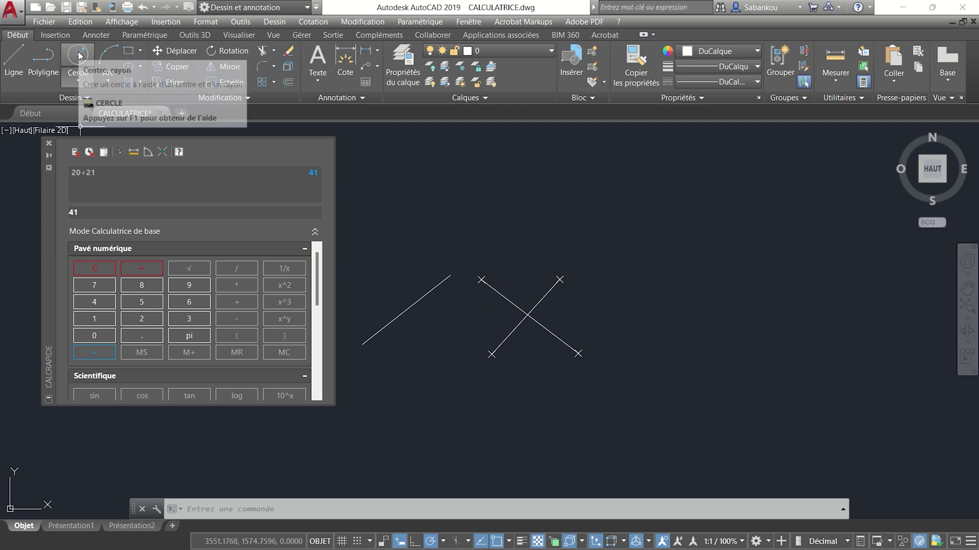
Step: Draw a circle right of the lines with radius 41 pasted from QuickCalc
left_click(82, 68)
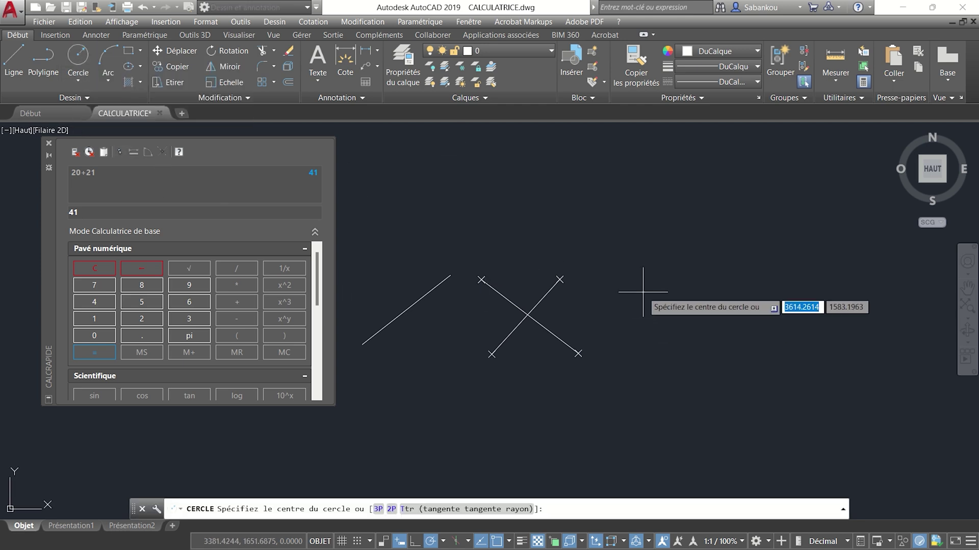
middle_click_drag(695, 341, 537, 345)
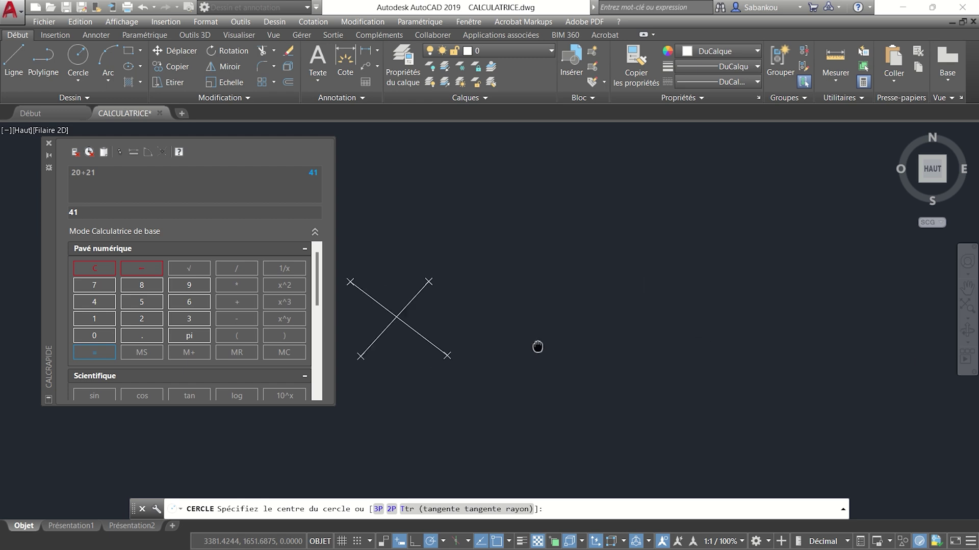
left_click(633, 305)
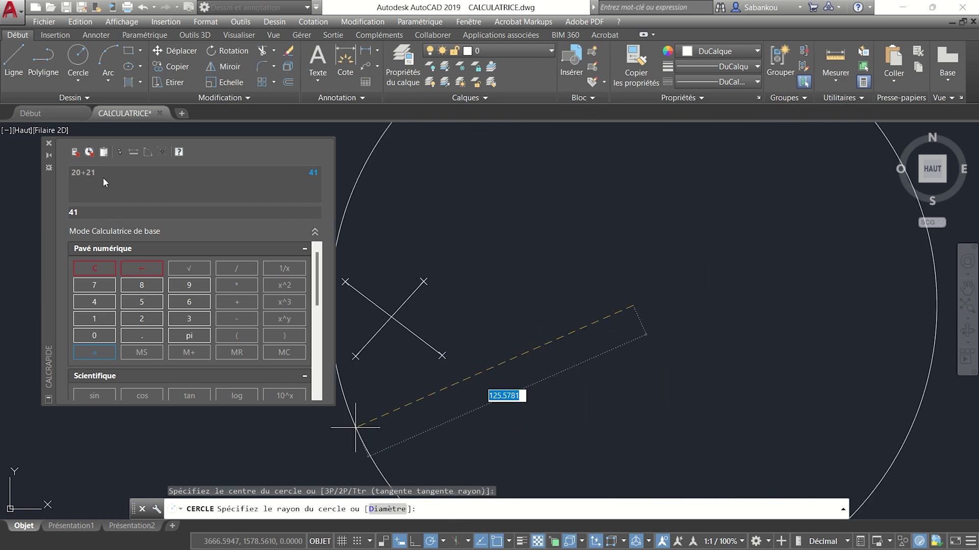
left_click(104, 152)
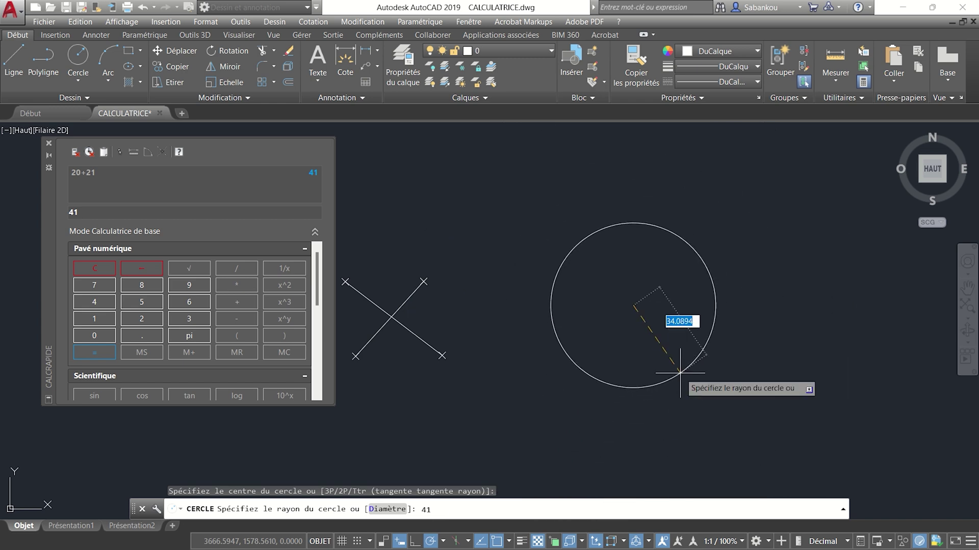
key("Return")
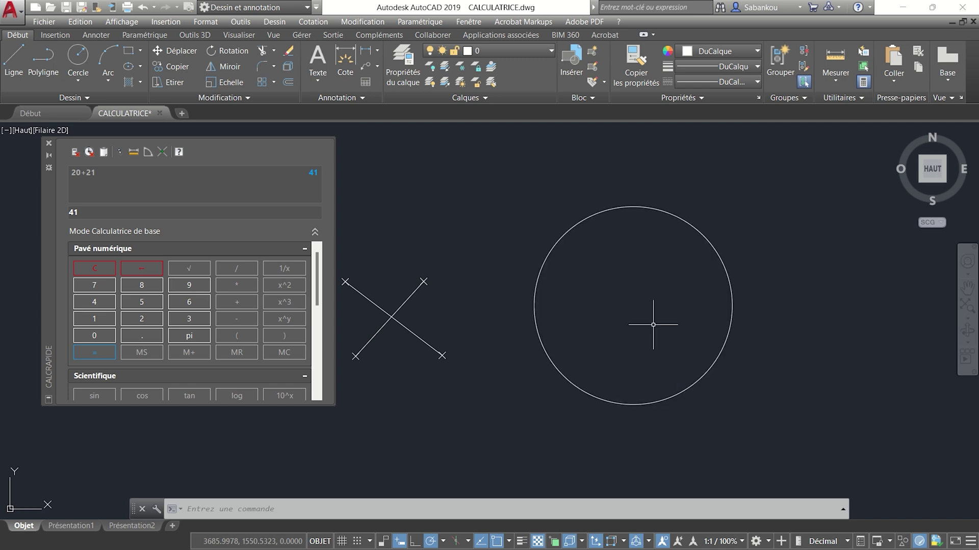
Step: Add an R41 radius dimension to the circle
left_click(377, 50)
left_click(414, 176)
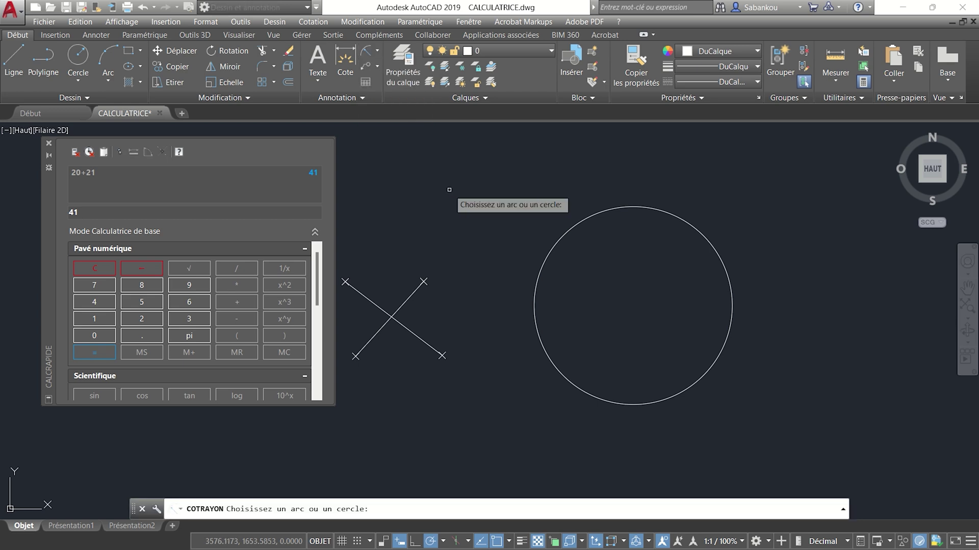
left_click(697, 231)
left_click(701, 227)
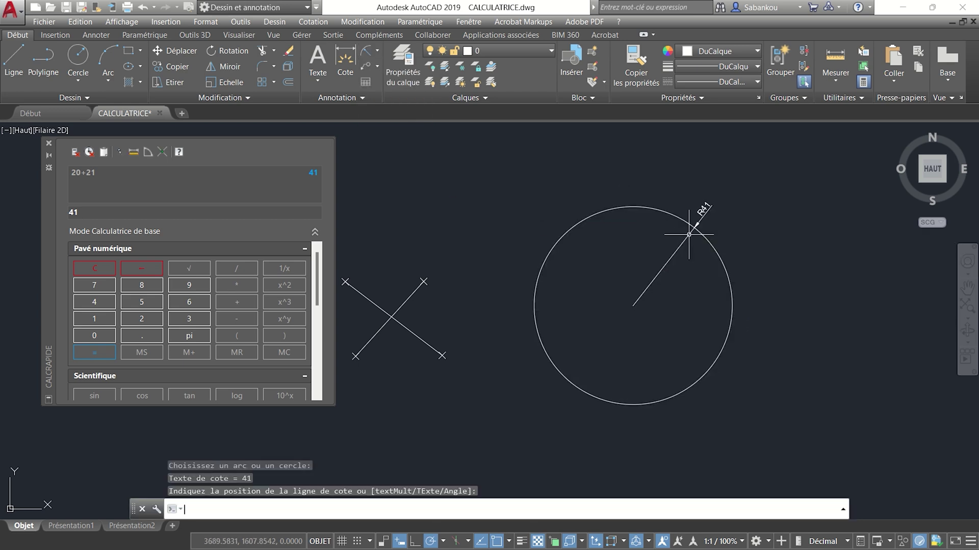
scroll(726, 244, "up", 2)
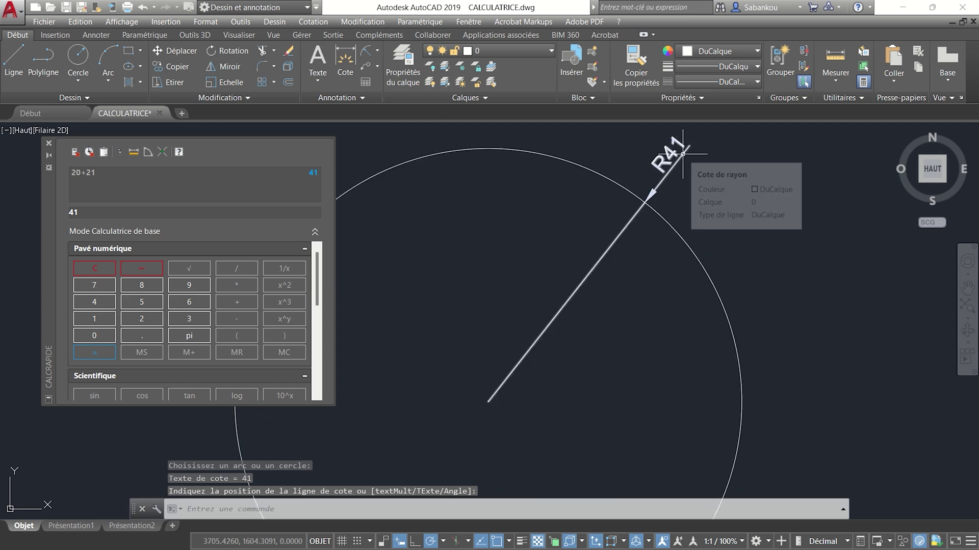
scroll(713, 214, "down", 2)
middle_click_drag(653, 286, 968, 285)
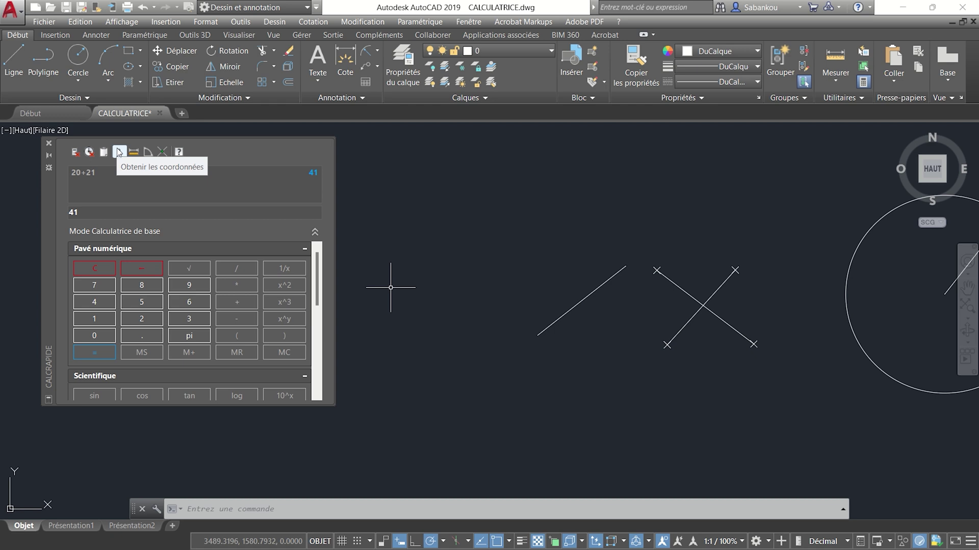
Step: Pick the crossing lines' intersection into QuickCalc, giving [3566.56443,1573.89153,0]
left_click(118, 151)
scroll(722, 337, "up", 2)
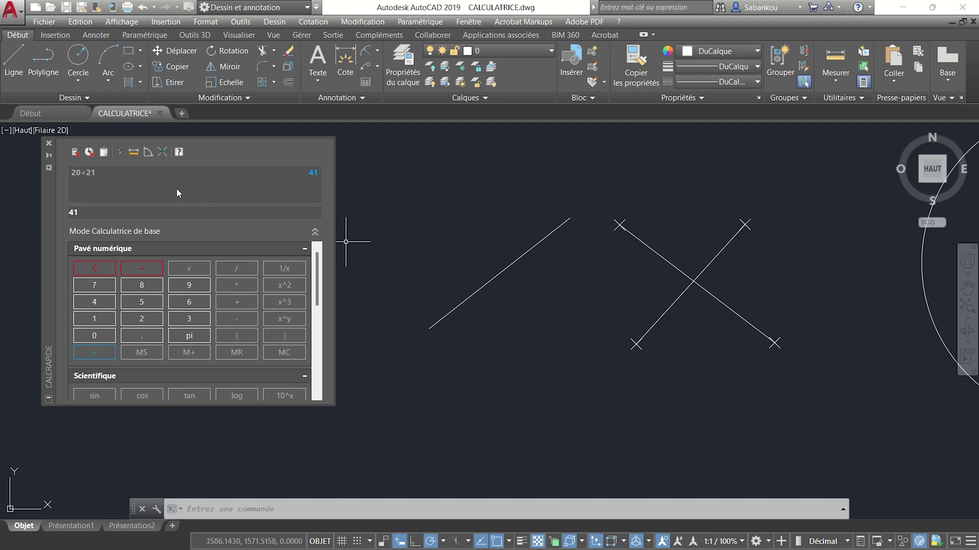
left_click(120, 152)
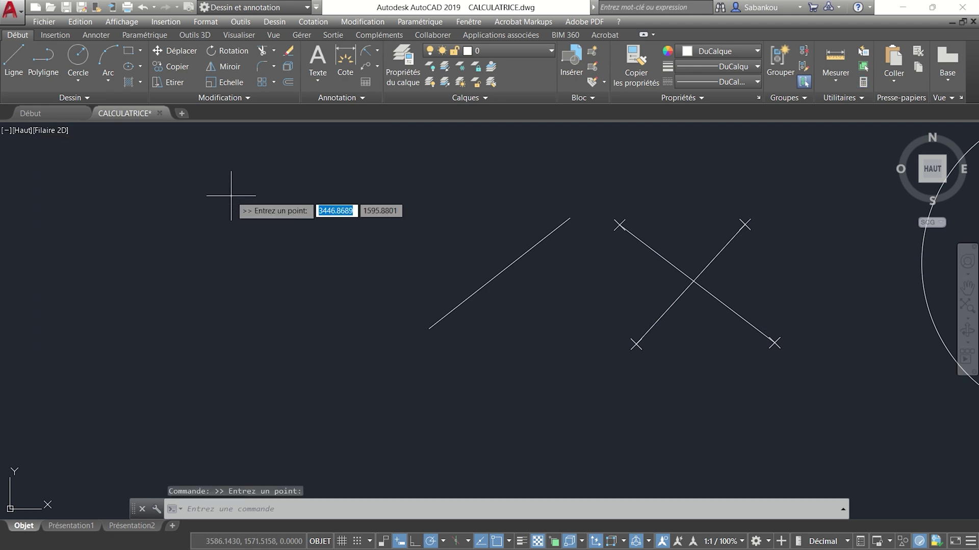
scroll(714, 277, "up", 2)
scroll(698, 277, "up", 2)
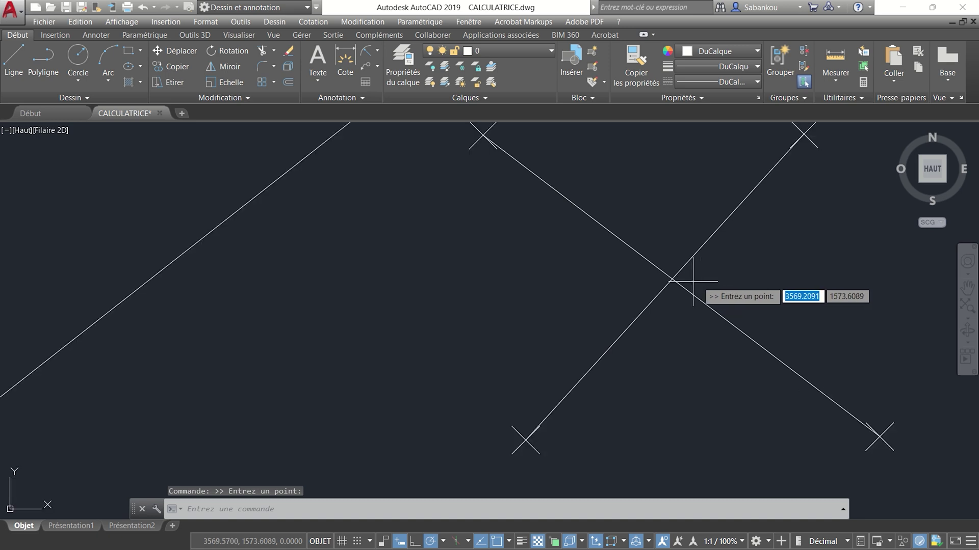
left_click(672, 279)
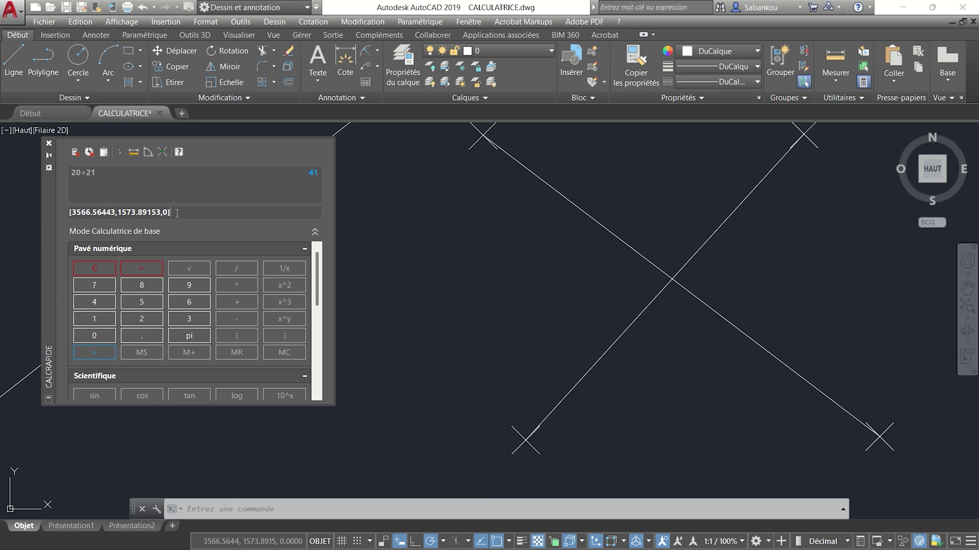
left_click_drag(82, 214, 167, 212)
left_click(177, 214)
middle_click_drag(528, 276, 494, 298)
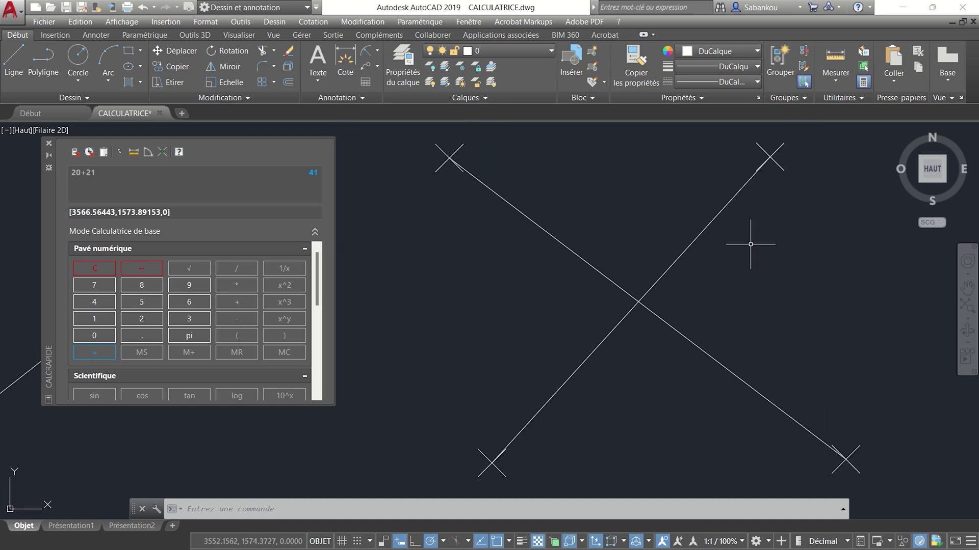
Step: Read the intersection with ID as X = 3566.5644, Y = 1573.8915, Z = 0.0000
left_click(862, 101)
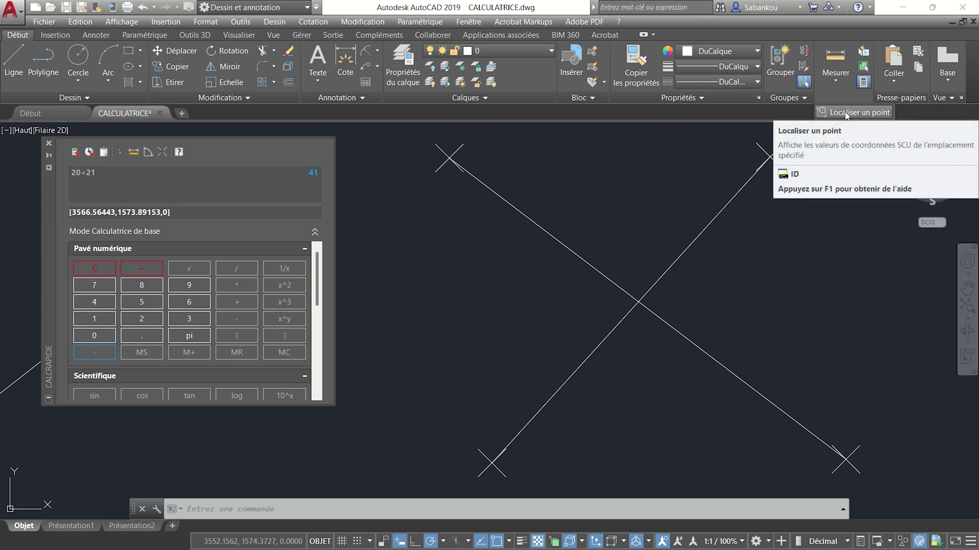
left_click(845, 113)
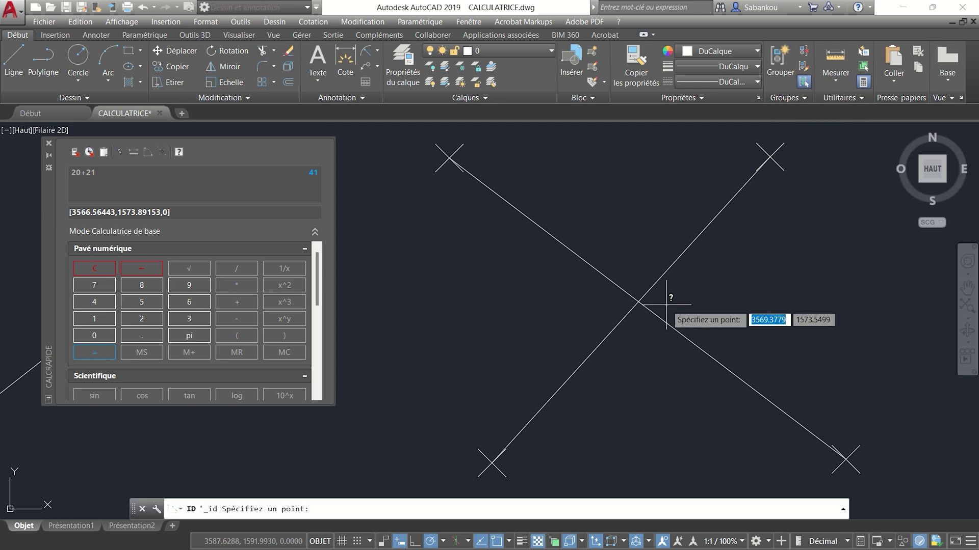
left_click(638, 302)
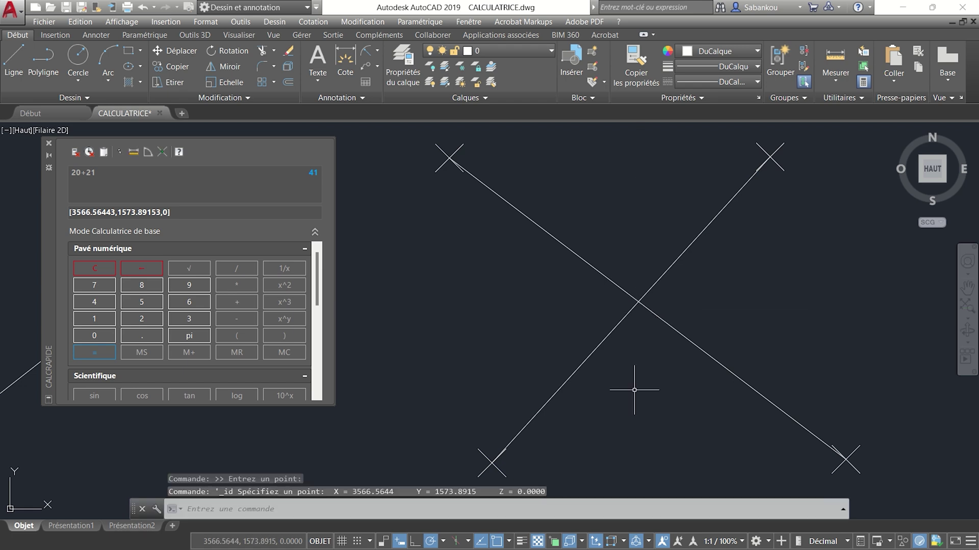
left_click(650, 506)
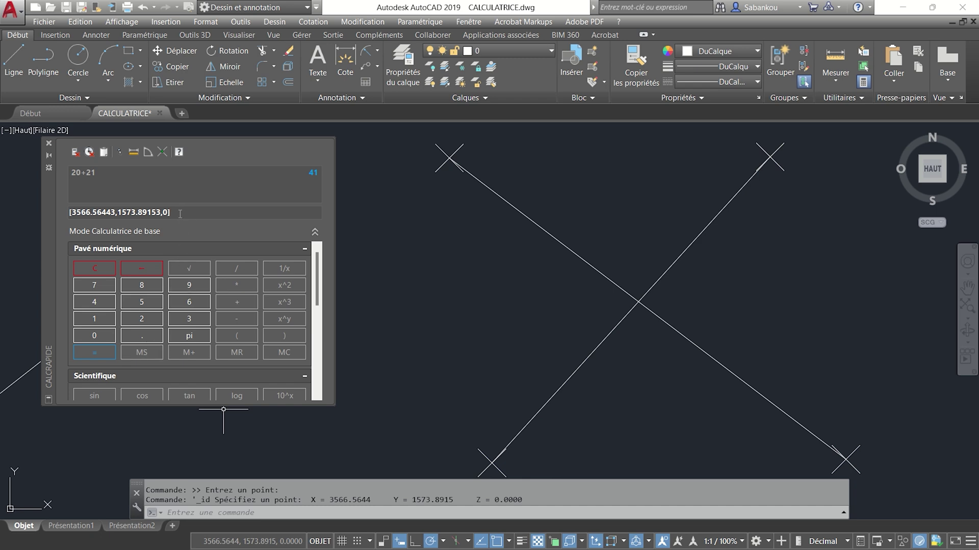
Step: Compare the calculator's coordinates with the ID result, then clear the input to 0
left_click_drag(175, 214, 70, 214)
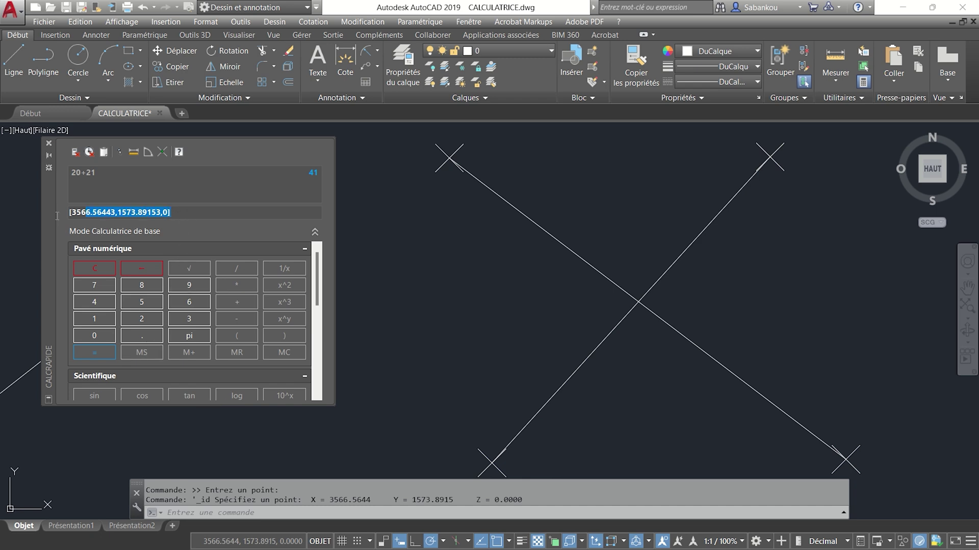
left_click(165, 212)
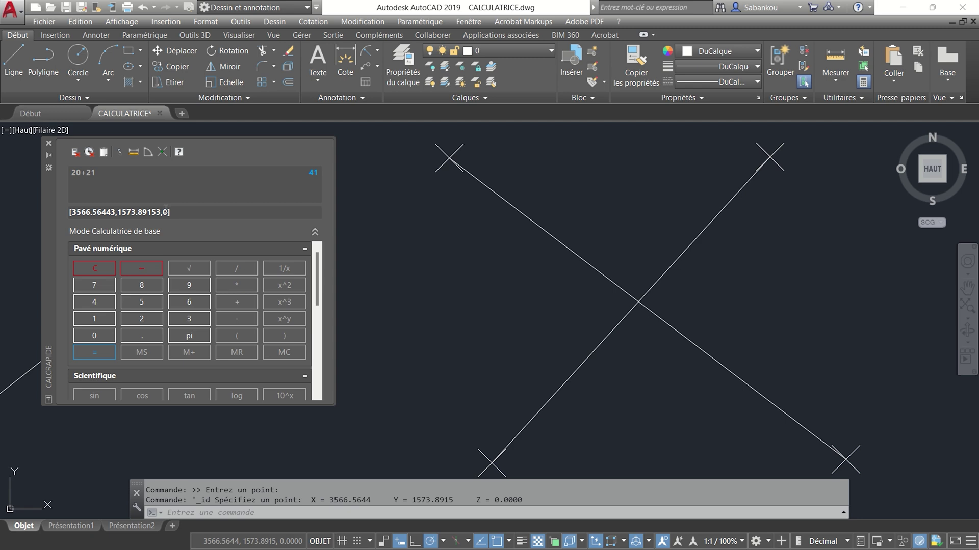
left_click(201, 215)
left_click_drag(166, 214, 84, 211)
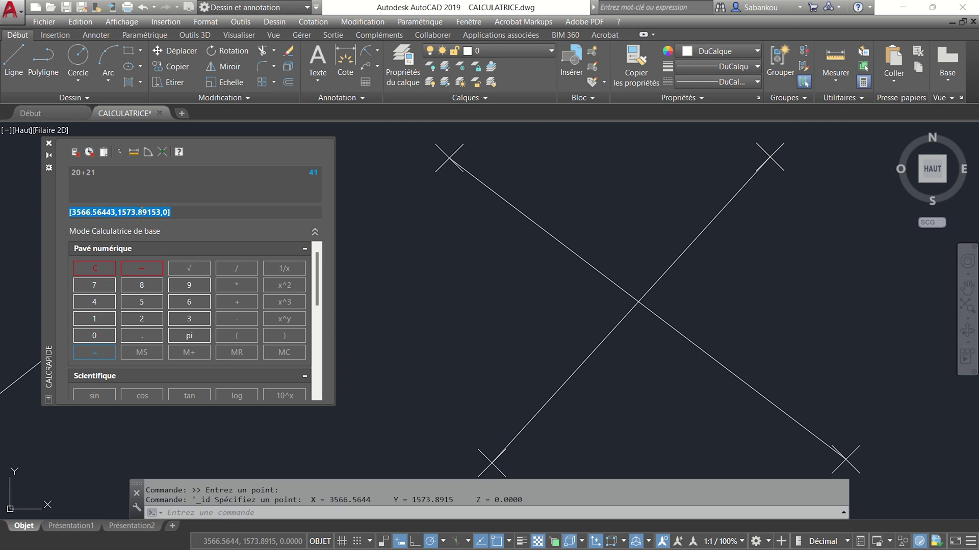
left_click(172, 211)
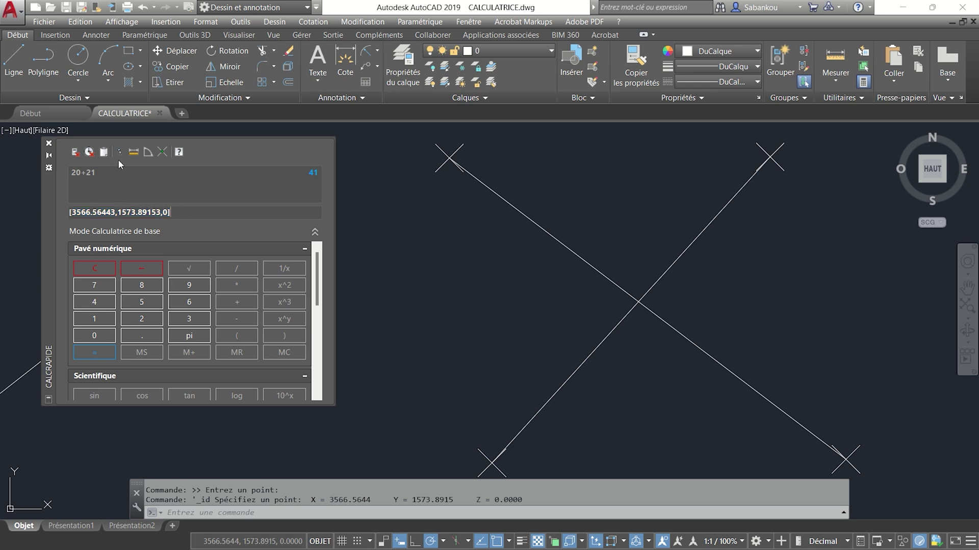
left_click(73, 153)
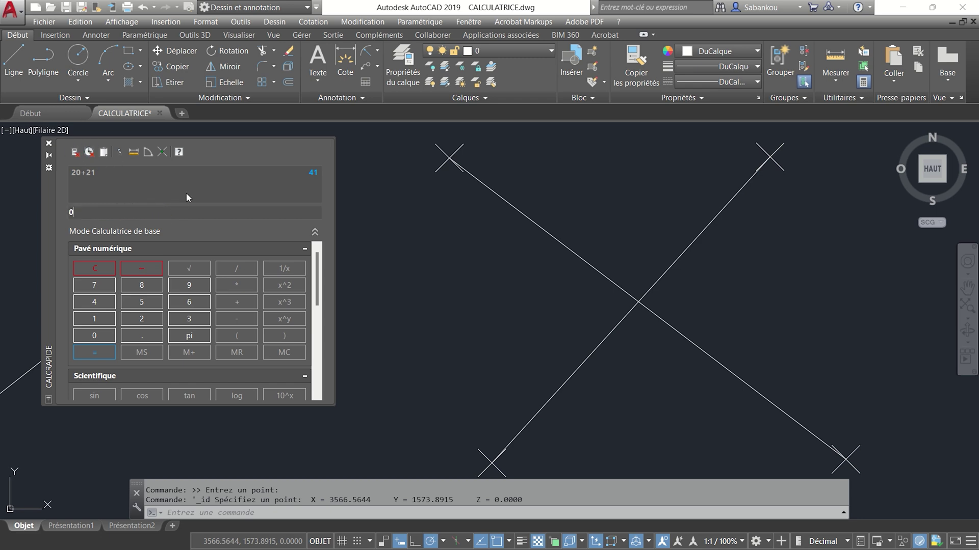
middle_click_drag(395, 283, 397, 268)
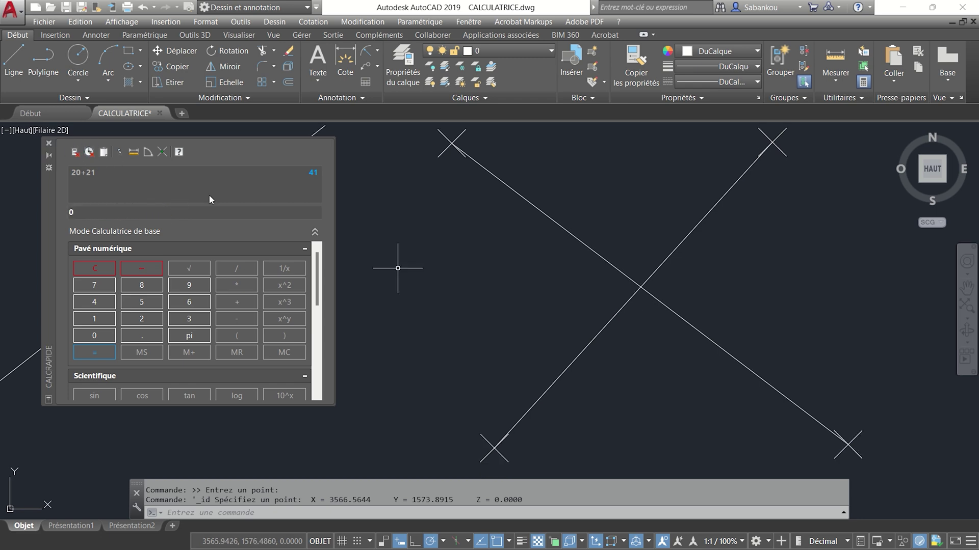
Step: Run QuickCalc's dist(end,end) on the sloped line's two endpoints, returning 46.4694478
left_click(133, 152)
scroll(339, 295, "down", 2)
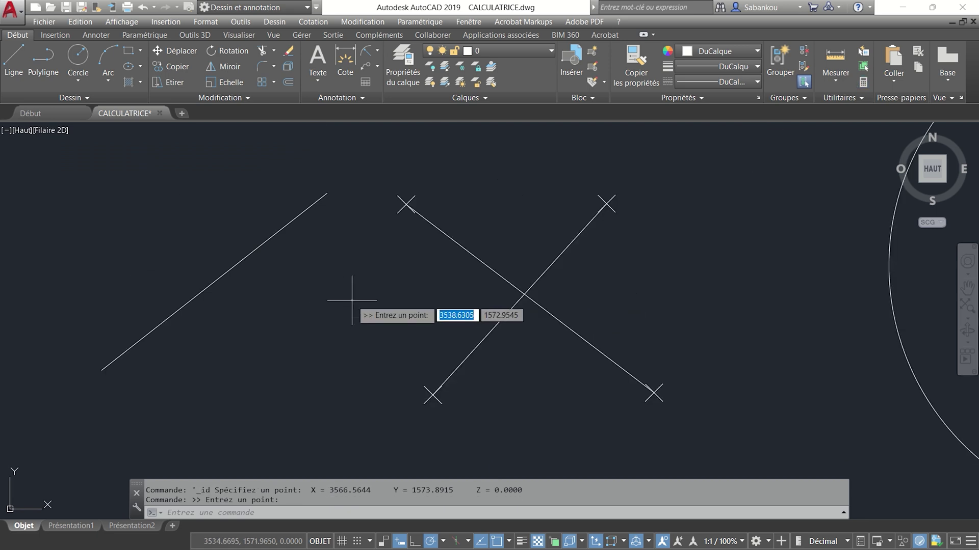
mouse_move(338, 295)
middle_mouse_down()
mouse_move(499, 303)
mouse_move(544, 276)
middle_mouse_up()
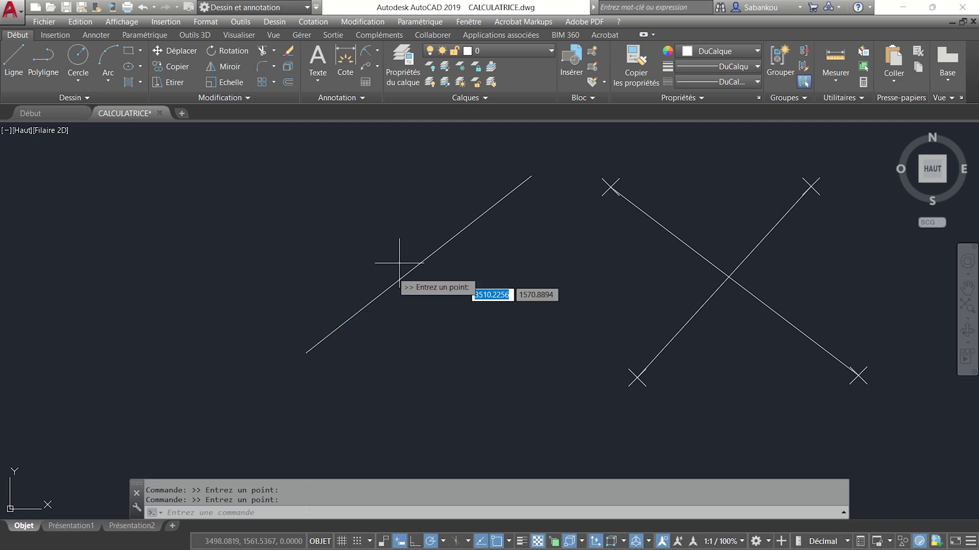
left_click(531, 176)
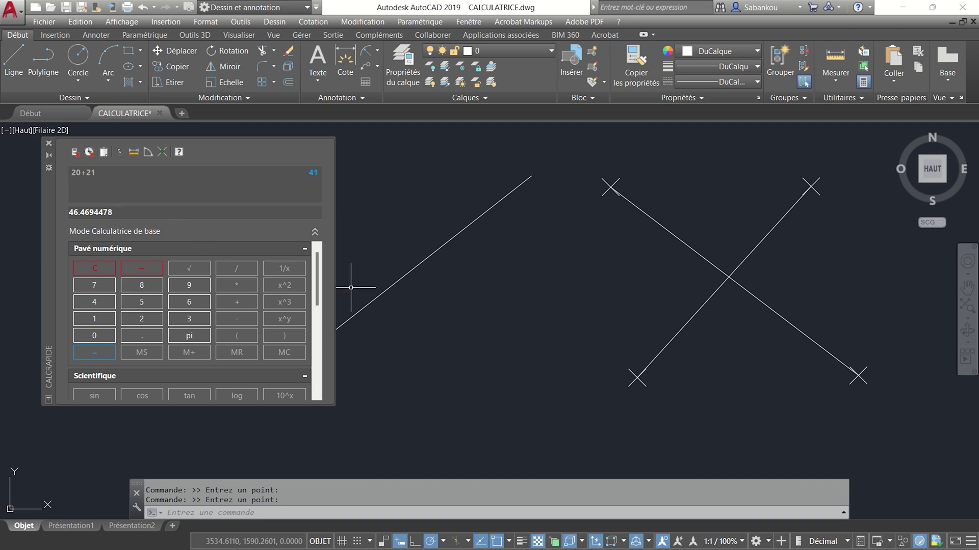
middle_click_drag(459, 295, 602, 326)
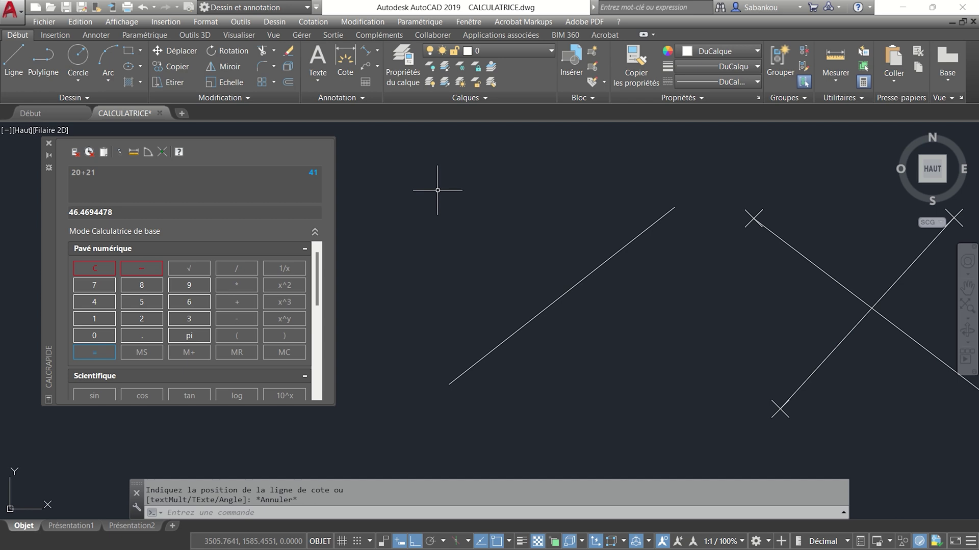
Step: Add an Alignée dimension reading 46,47 between the sloped line's endpoints and compare it with QuickCalc
left_click(377, 51)
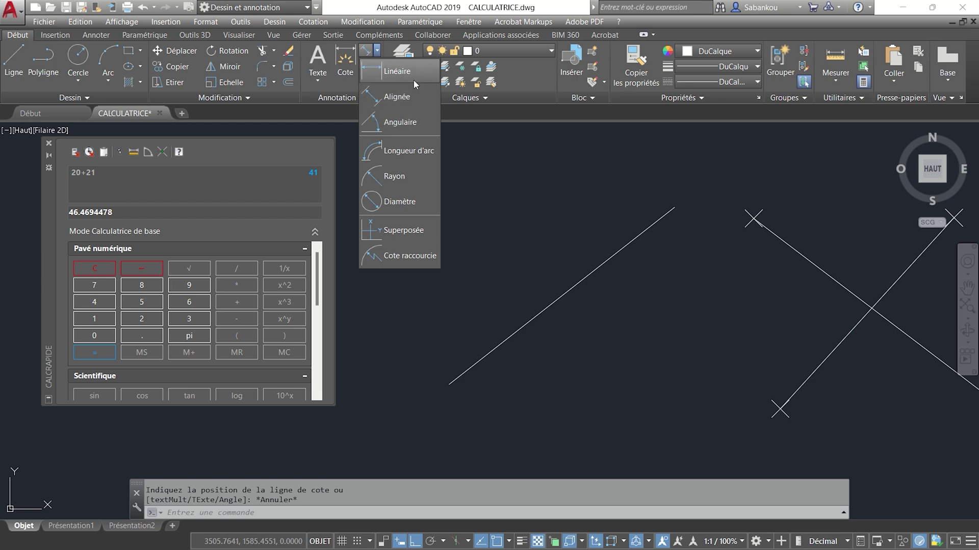
left_click(408, 100)
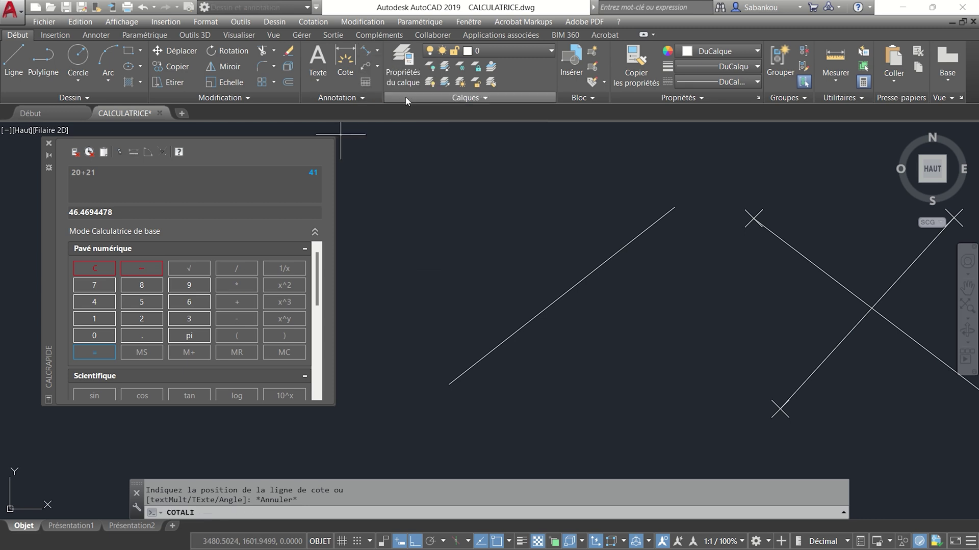
left_click(449, 384)
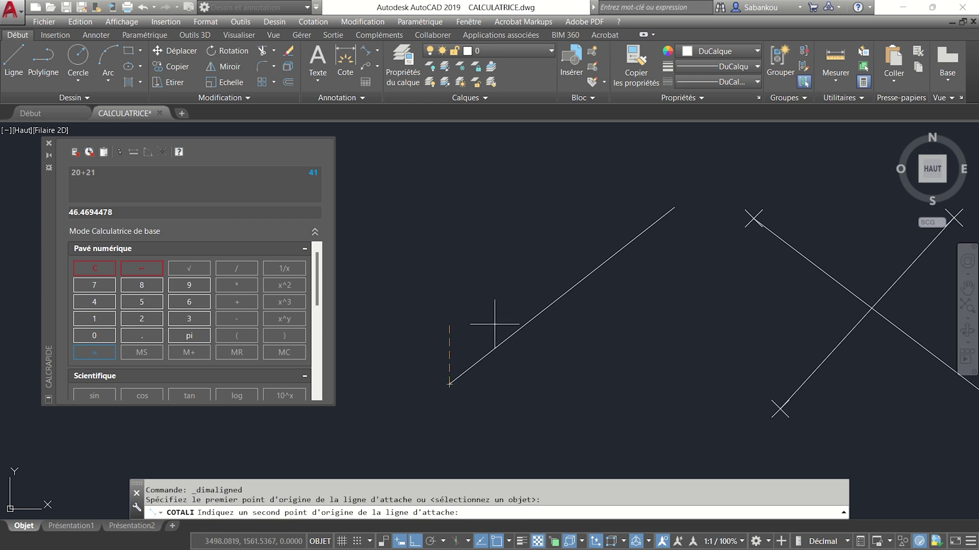
left_click(674, 207)
left_click(643, 168)
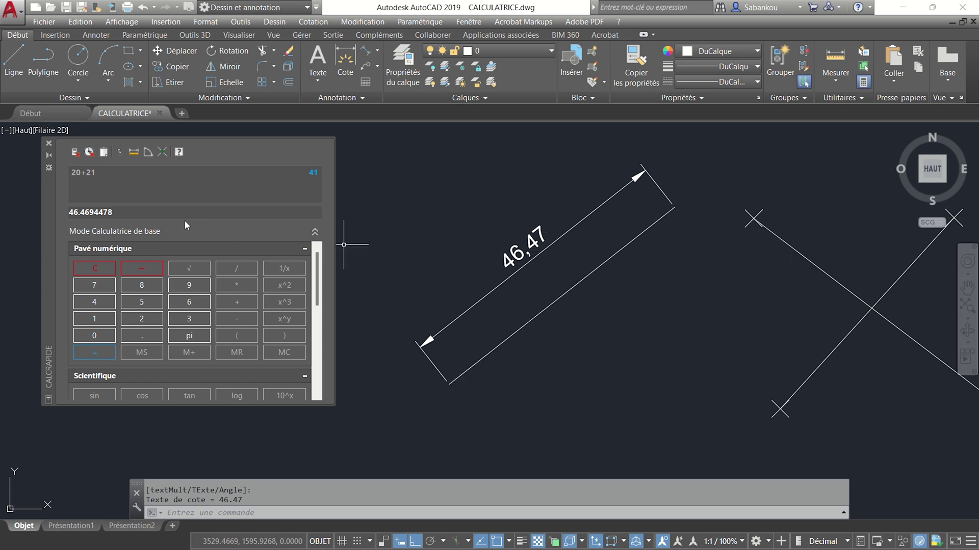
left_click(137, 216)
middle_click_drag(622, 256, 583, 257)
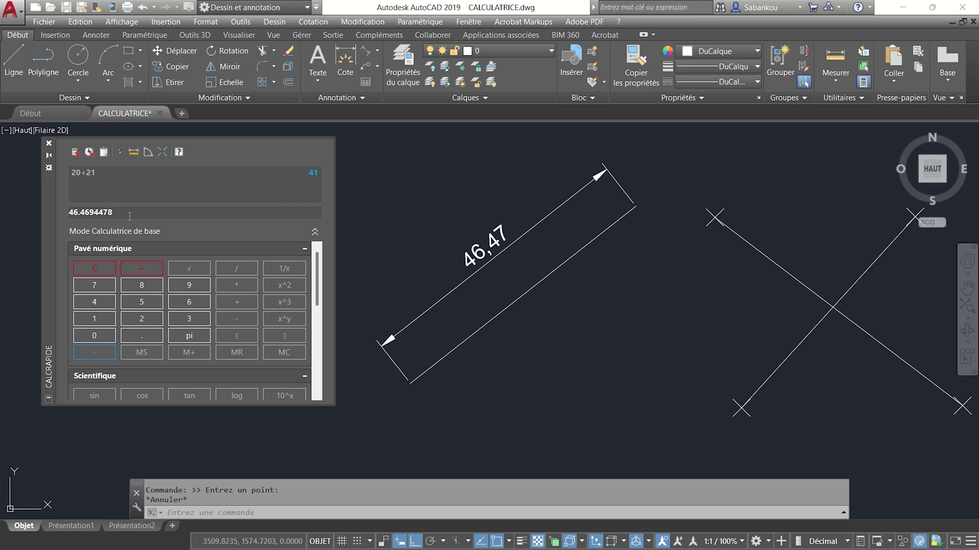
Step: Clear QuickCalc and get the sloped line's angle from its lower and upper endpoints: 38.1785248
left_click(75, 152)
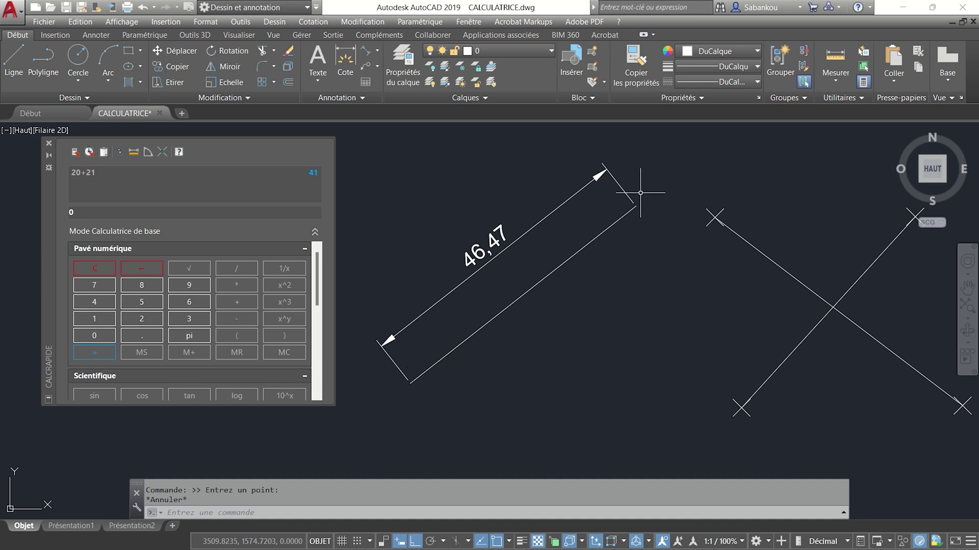
left_click(148, 151)
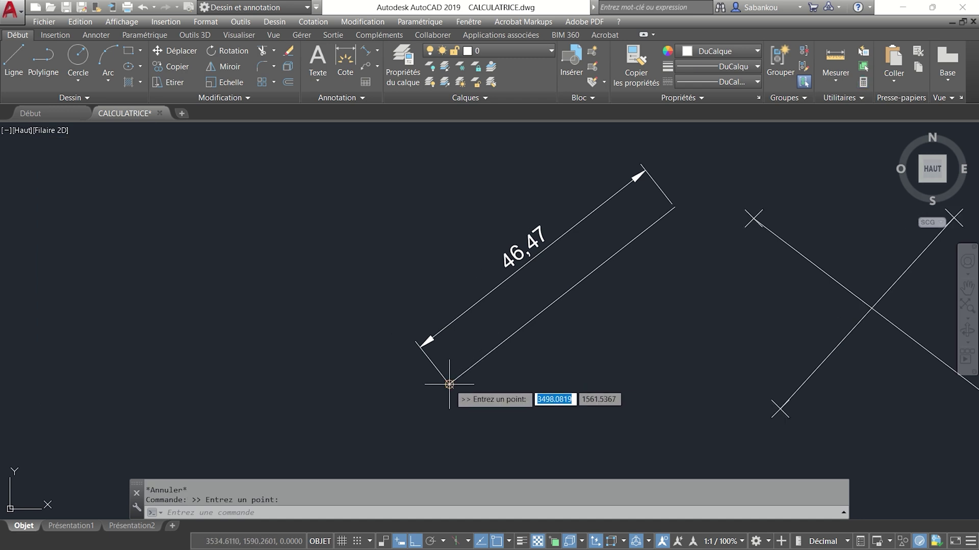
key("Return")
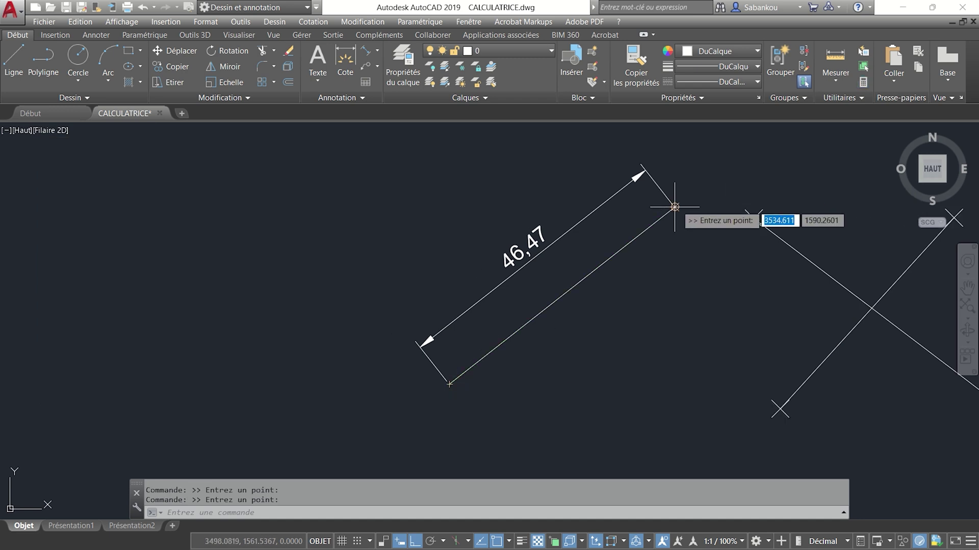
left_click(675, 207)
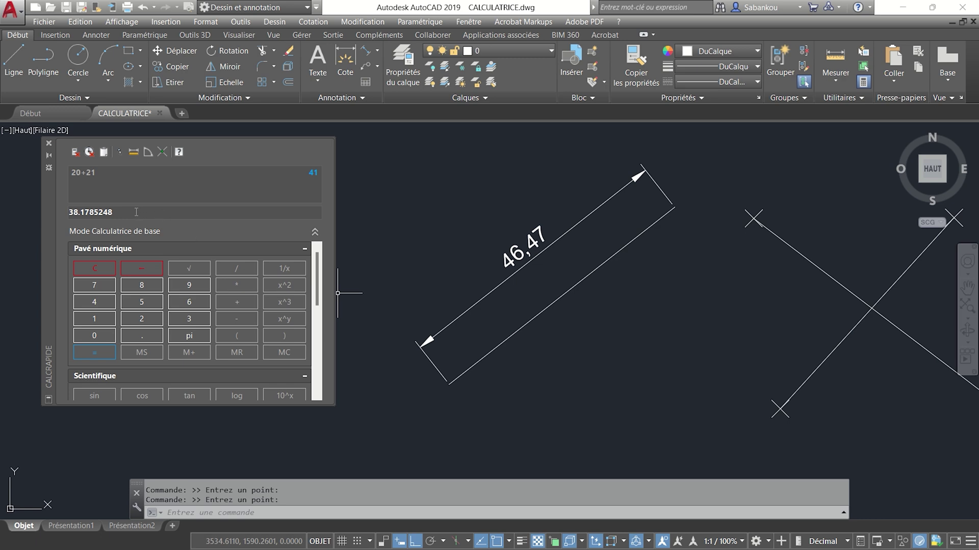
Step: Draw a horizontal line rightward from the sloped line's lower endpoint
left_click(22, 61)
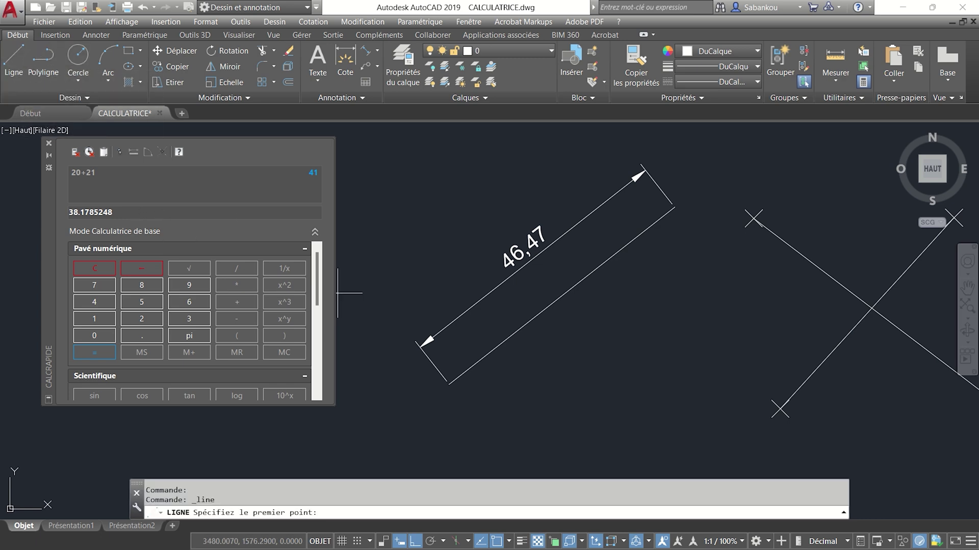
left_click(447, 382)
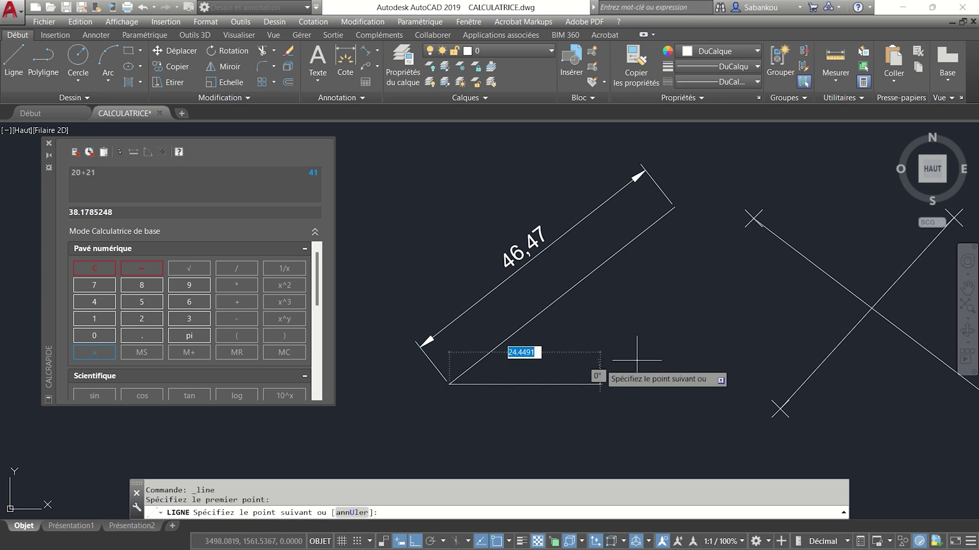
left_click(703, 357)
key("Return")
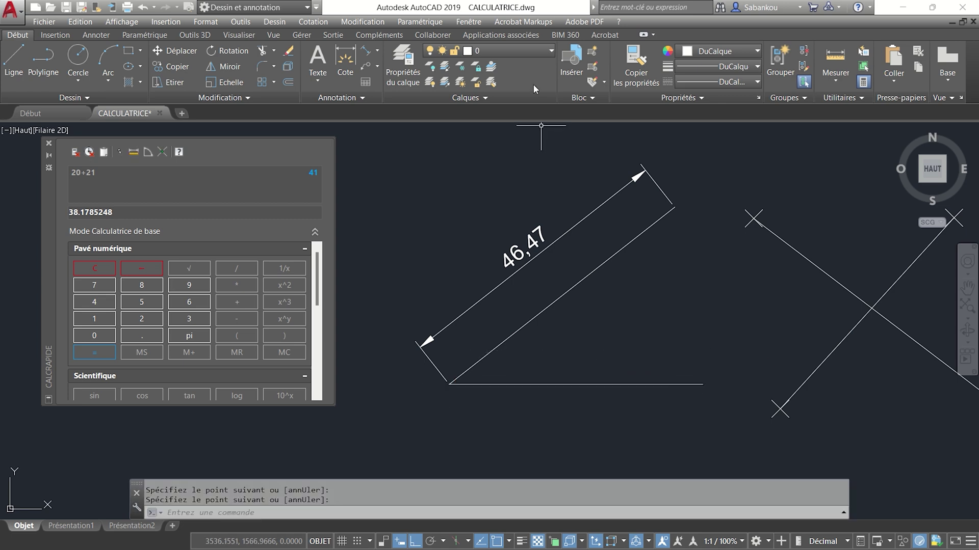
Step: Add an Angulaire dimension of 38° between the sloped and horizontal lines, comparing it with QuickCalc
left_click(380, 54)
left_click(398, 126)
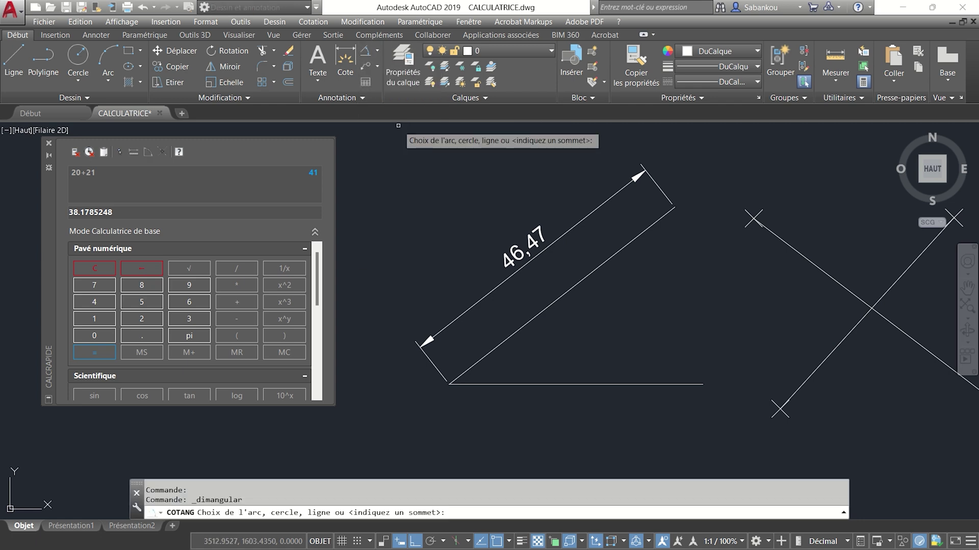
left_click(556, 298)
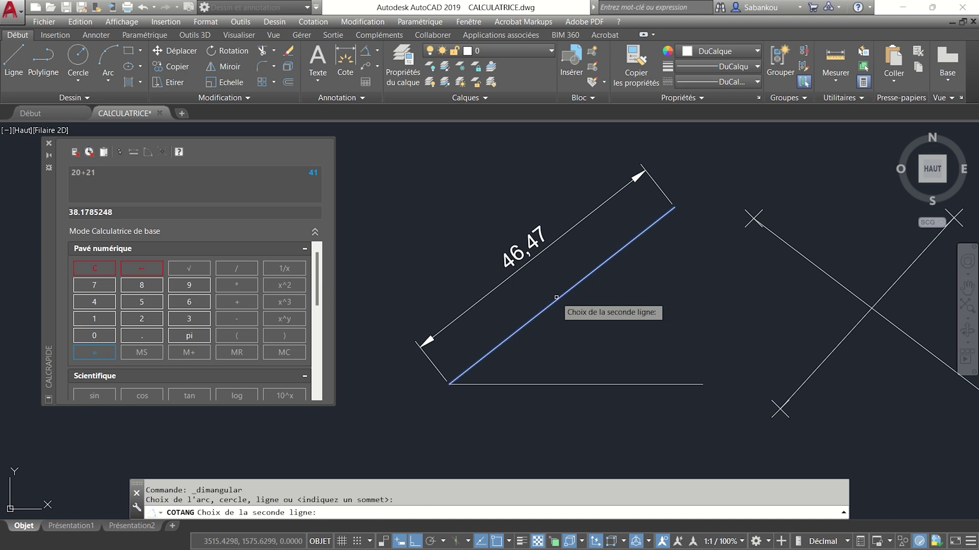
left_click(559, 386)
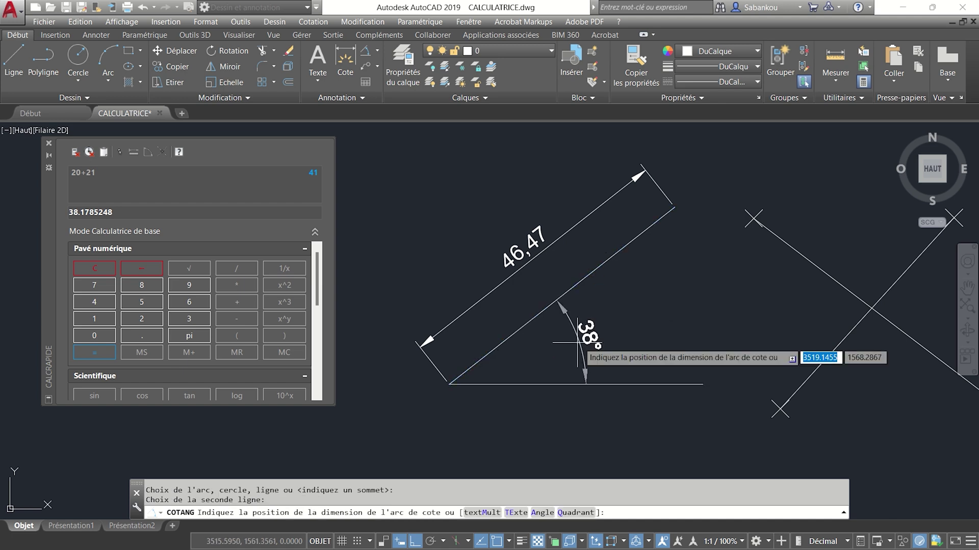
left_click(551, 349)
middle_click_drag(601, 372, 629, 343)
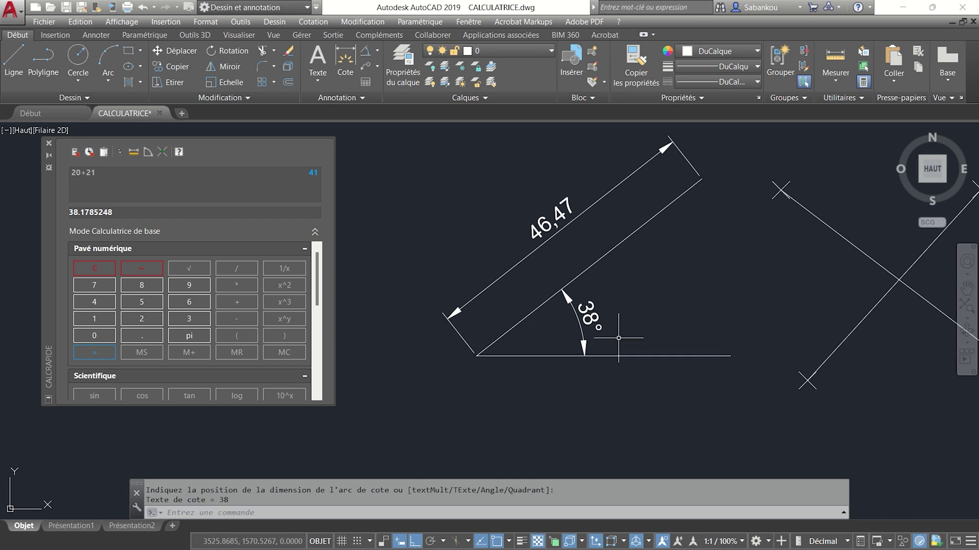
left_click(132, 211)
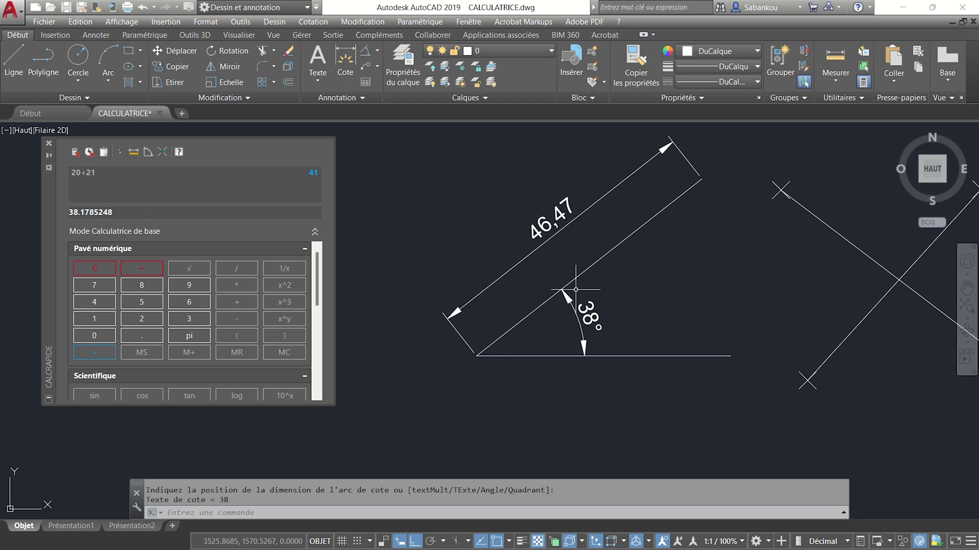
scroll(640, 312, "up", 2)
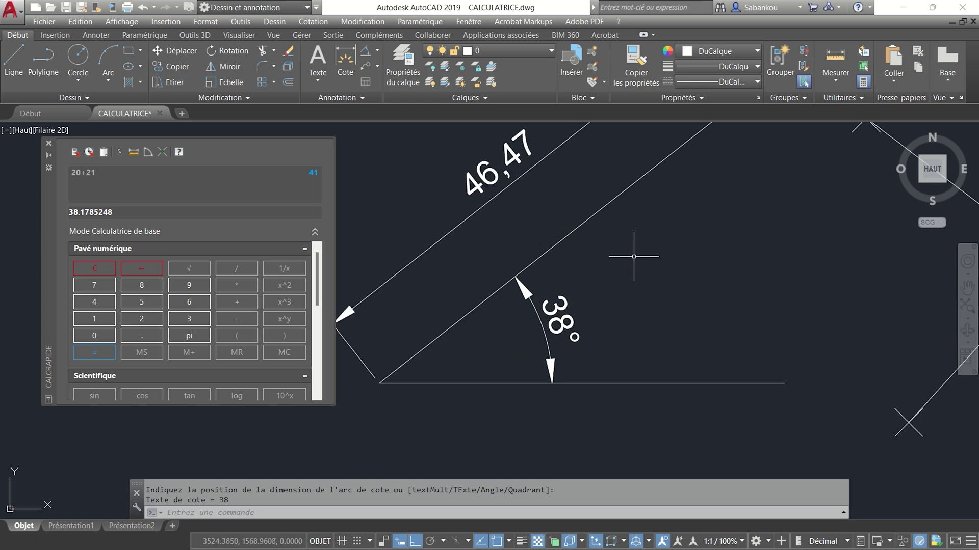
scroll(611, 272, "down", 4)
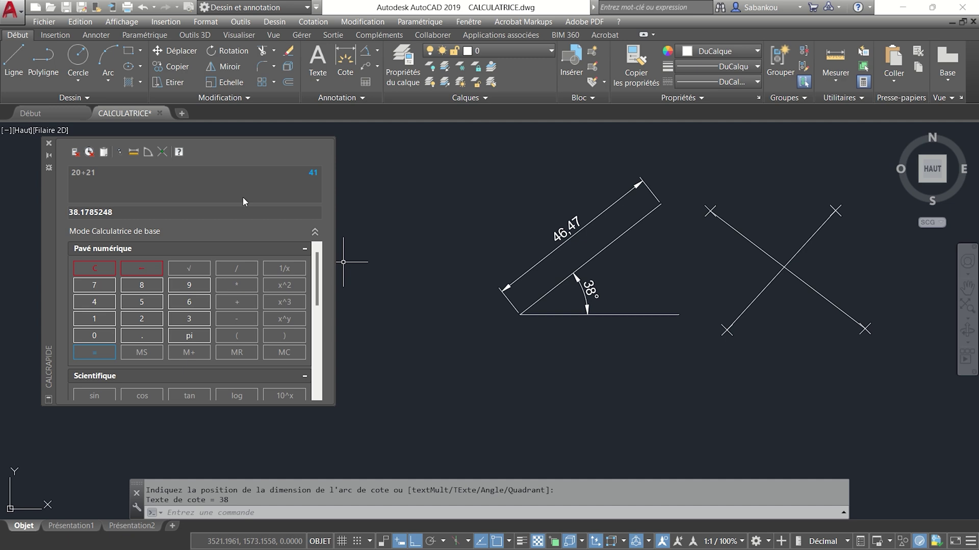
Step: Clear QuickCalc and pick the four crossed-line endpoints for their intersection, [3566.56443,1573.89153,0]
left_click(75, 152)
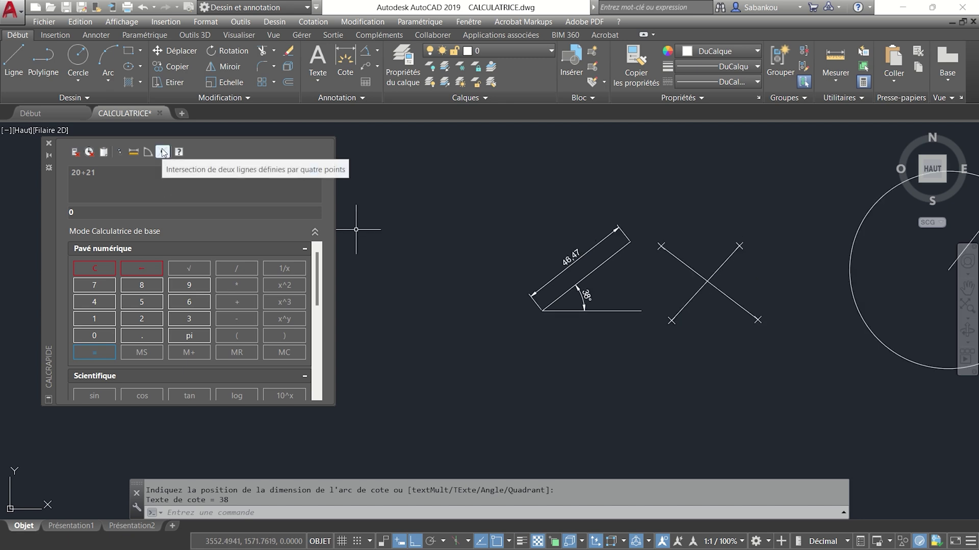
scroll(840, 260, "up", 2)
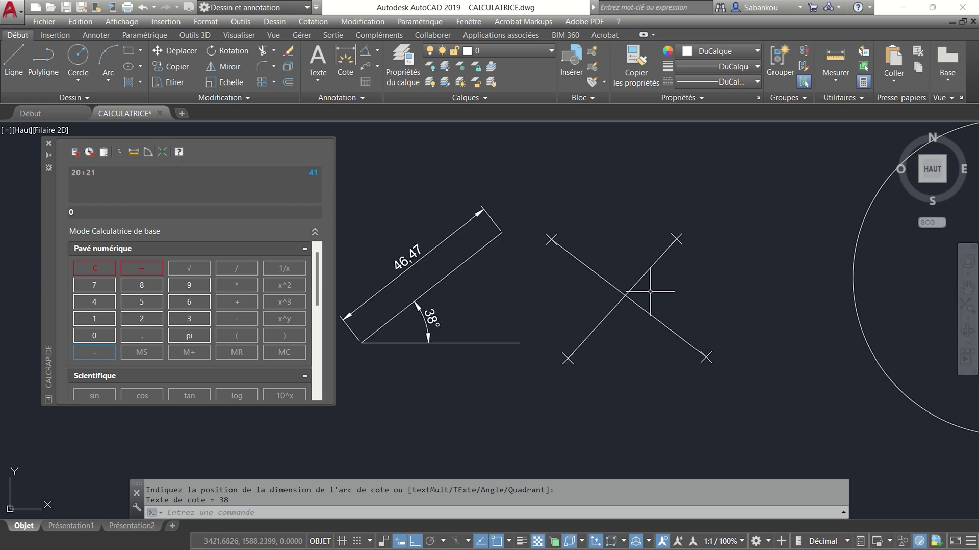
scroll(649, 291, "down", 2)
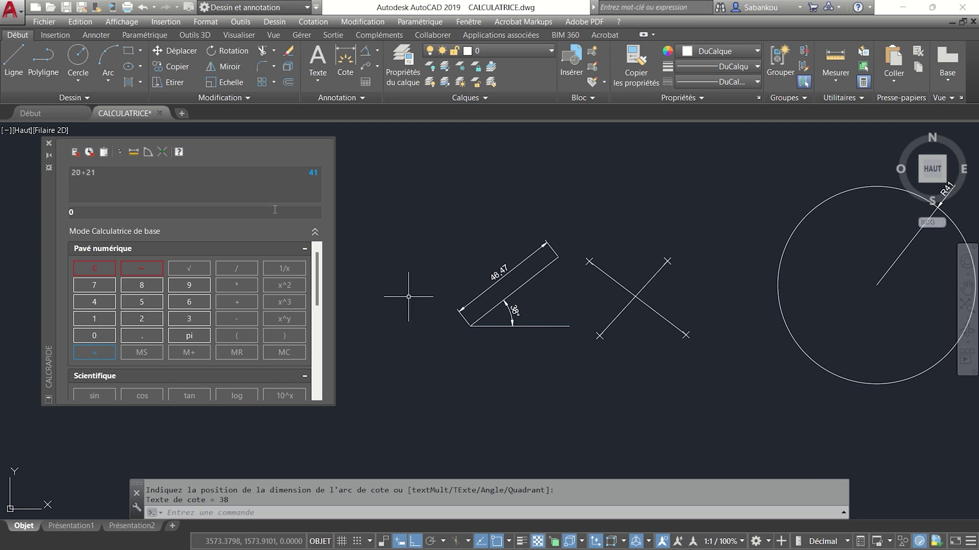
left_click(164, 153)
middle_click_drag(657, 308, 575, 328)
scroll(526, 334, "up", 2)
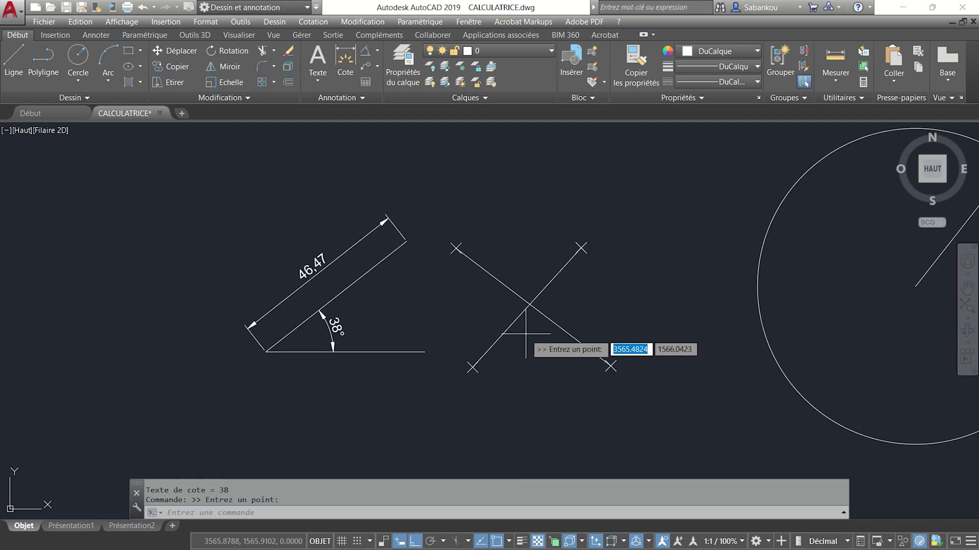
middle_click_drag(525, 334, 489, 326)
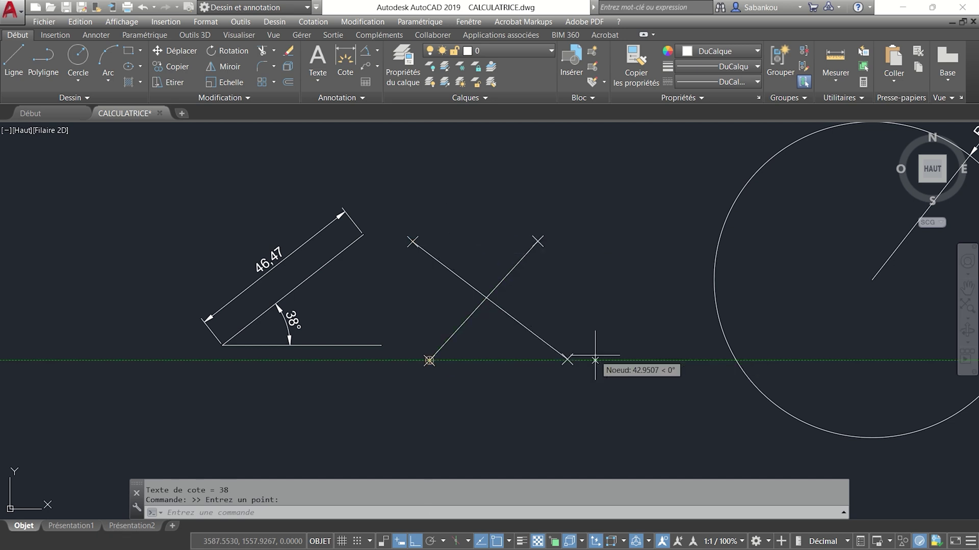
scroll(408, 359, "up", 2)
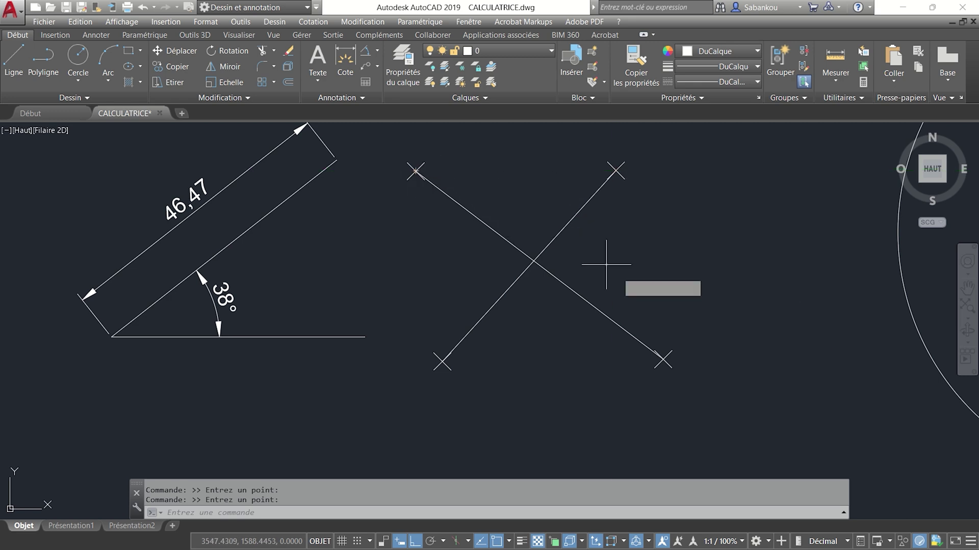
left_click(663, 359)
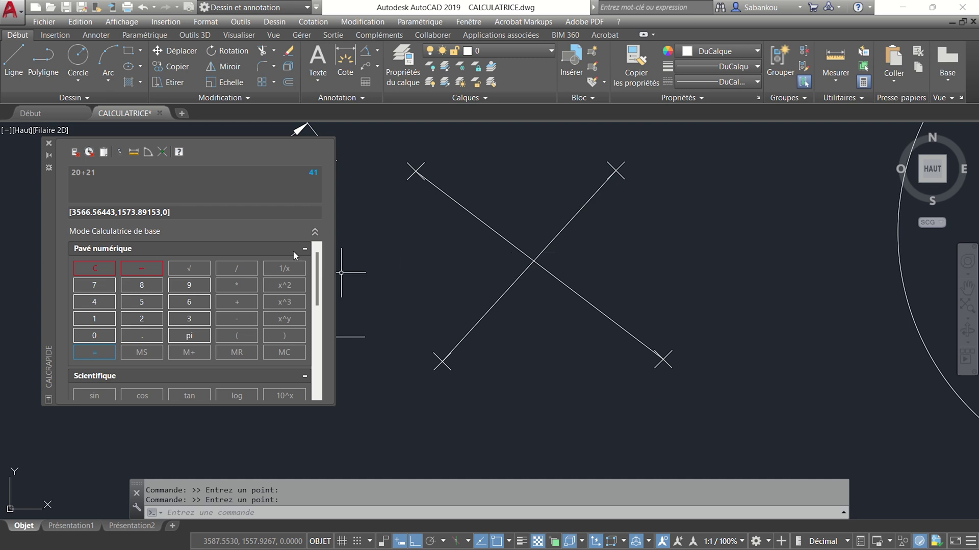
Step: Use ID with the Intersection snap on the crossing point, reading X 3566.5644, Y 1573.8915, Z 0
left_click_drag(182, 218, 79, 213)
middle_click_drag(456, 272, 502, 316)
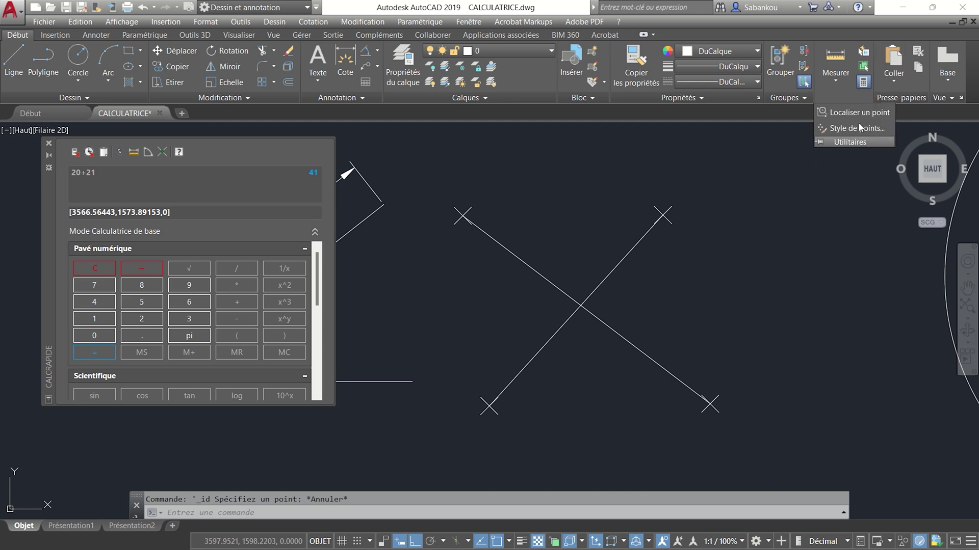
left_click(860, 115)
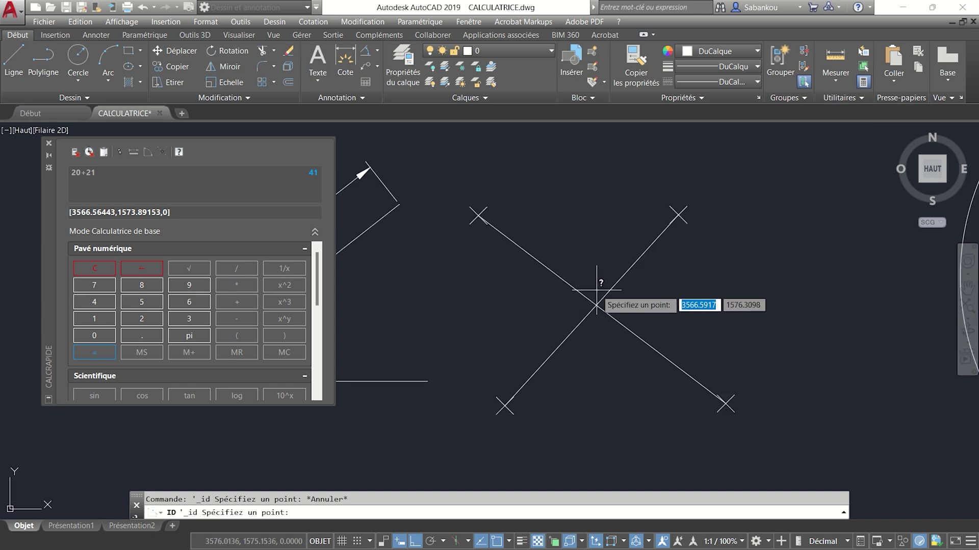
scroll(632, 313, "up", 2)
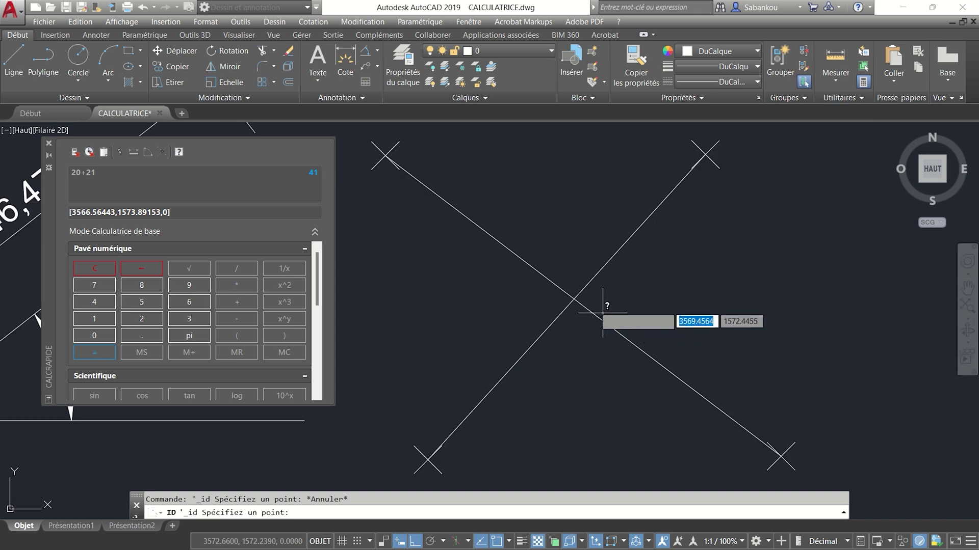
left_click(573, 299)
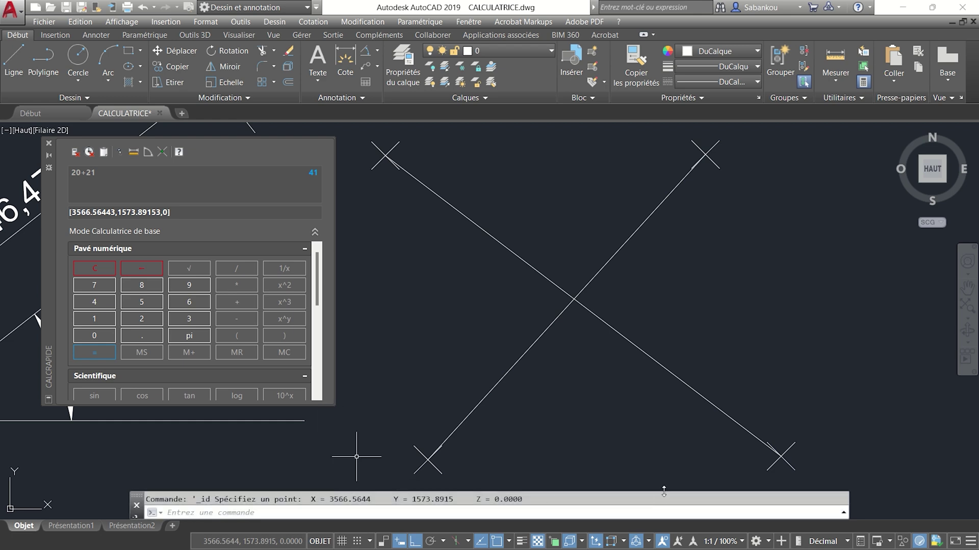
left_click_drag(664, 491, 663, 488)
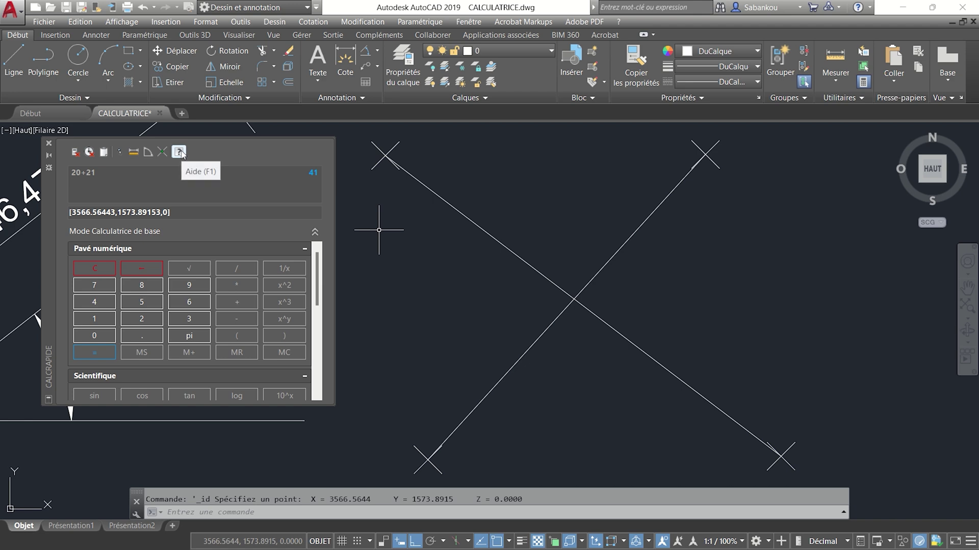
left_click(178, 151)
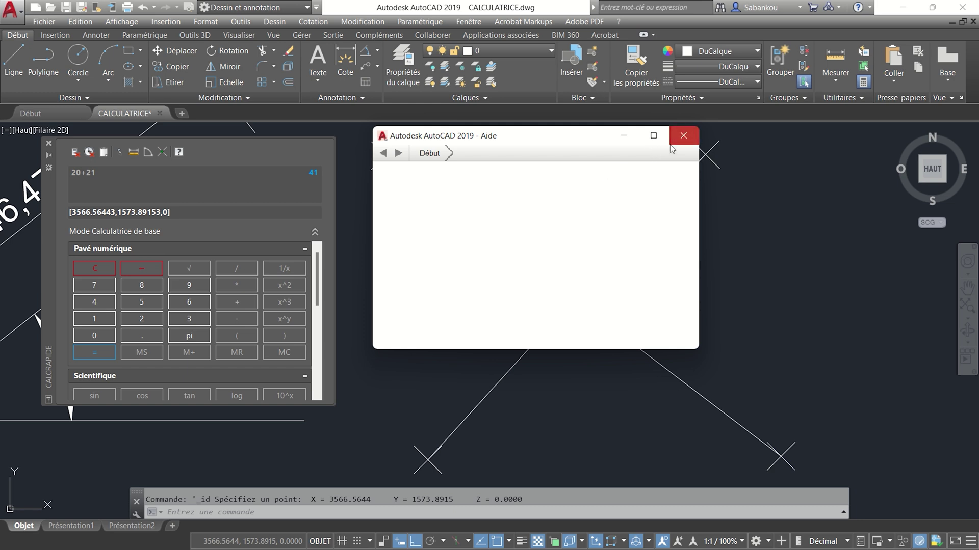
left_click(684, 136)
scroll(139, 261, "down", 5)
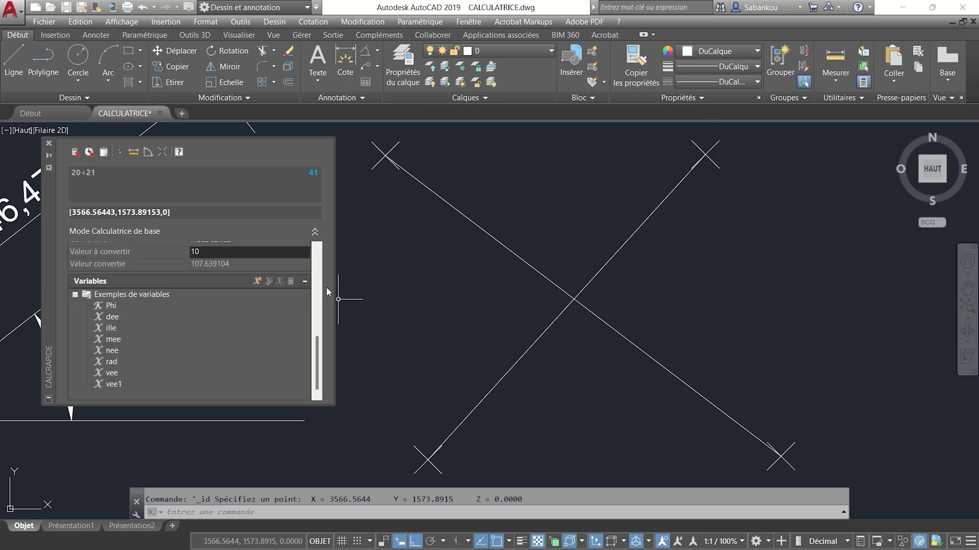
scroll(327, 287, "up", 4)
scroll(313, 289, "up", 2)
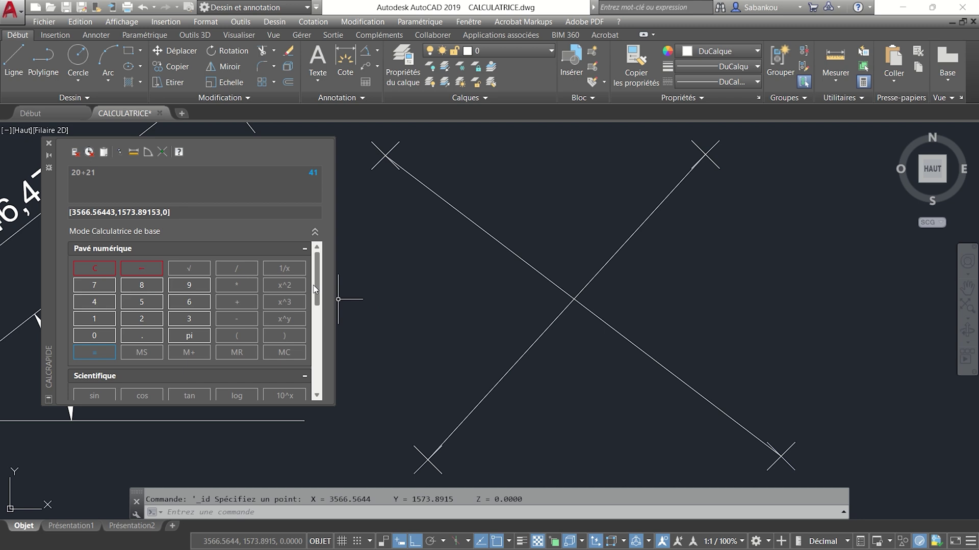
Step: Scroll to QuickCalc's Variables, select dee and rad, then clear the input to 0
scroll(314, 287, "down", 4)
scroll(313, 285, "down", 2)
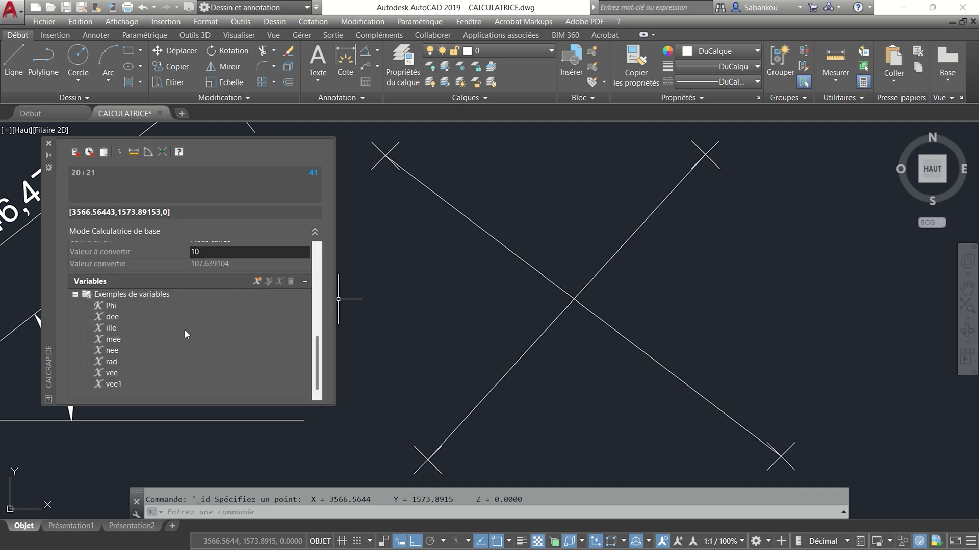
left_click(113, 317)
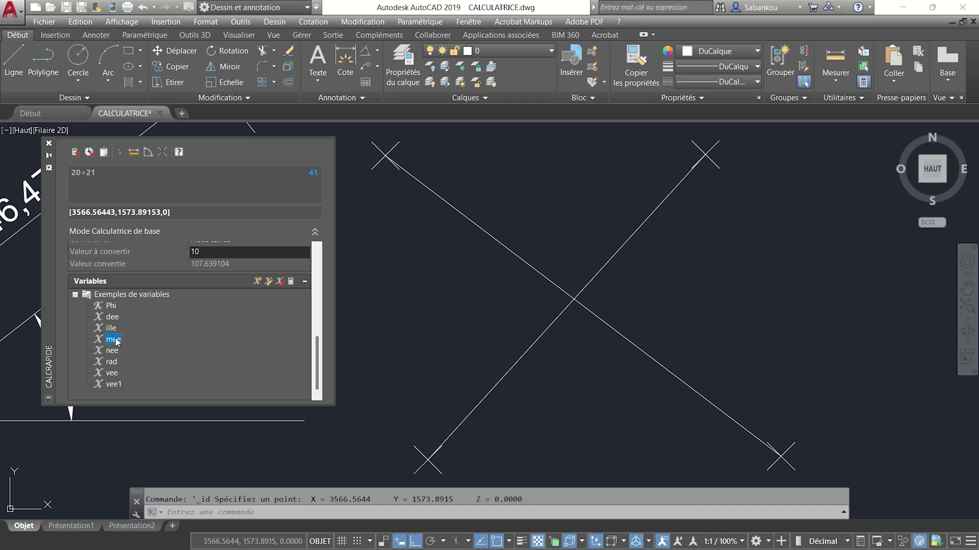
left_click(111, 361)
left_click(117, 318)
left_click(230, 212)
left_click(75, 152)
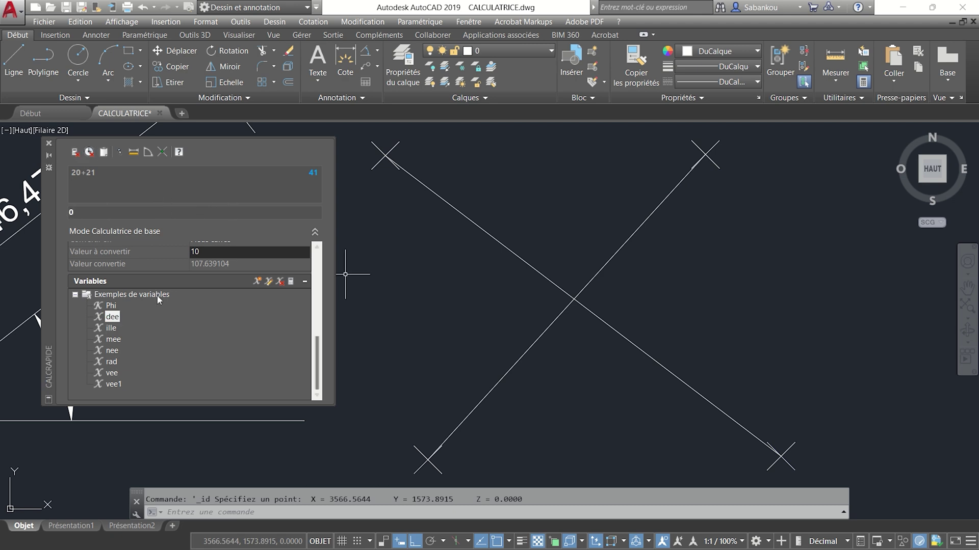
Step: Insert dee's dist(end,end) and replace the first end with the 46,47 dimension's lower endpoint
double_click(113, 318)
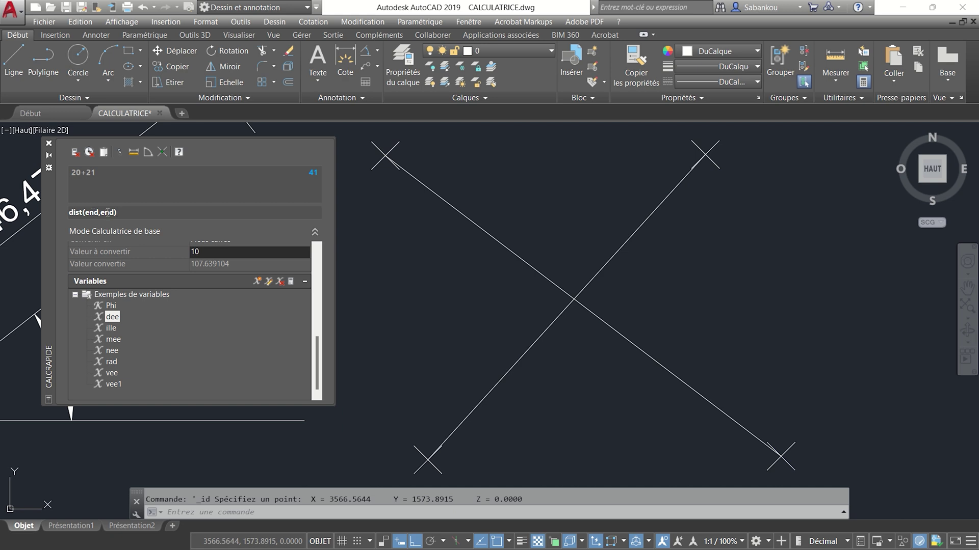
double_click(108, 212)
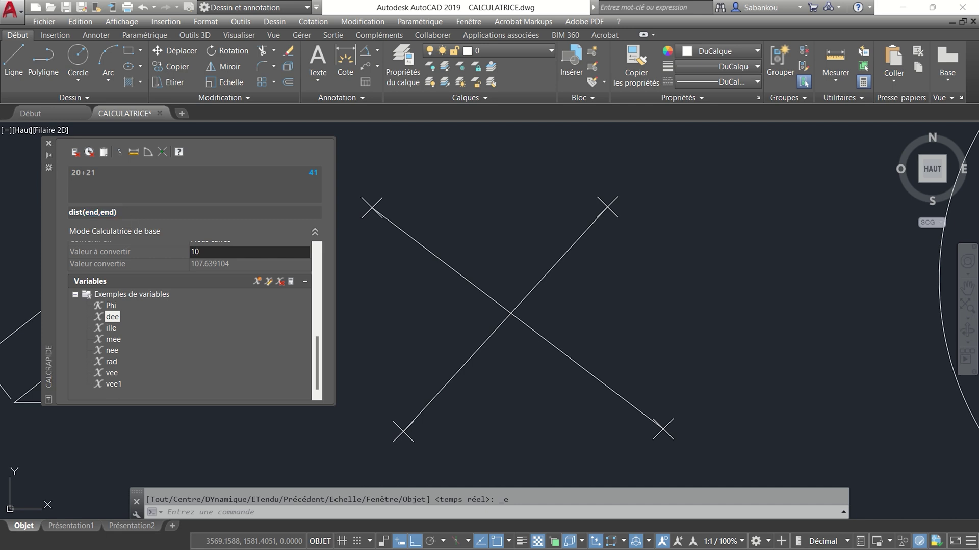
scroll(651, 299, "down", 2)
scroll(569, 293, "up", 2)
middle_click_drag(569, 293, 847, 294)
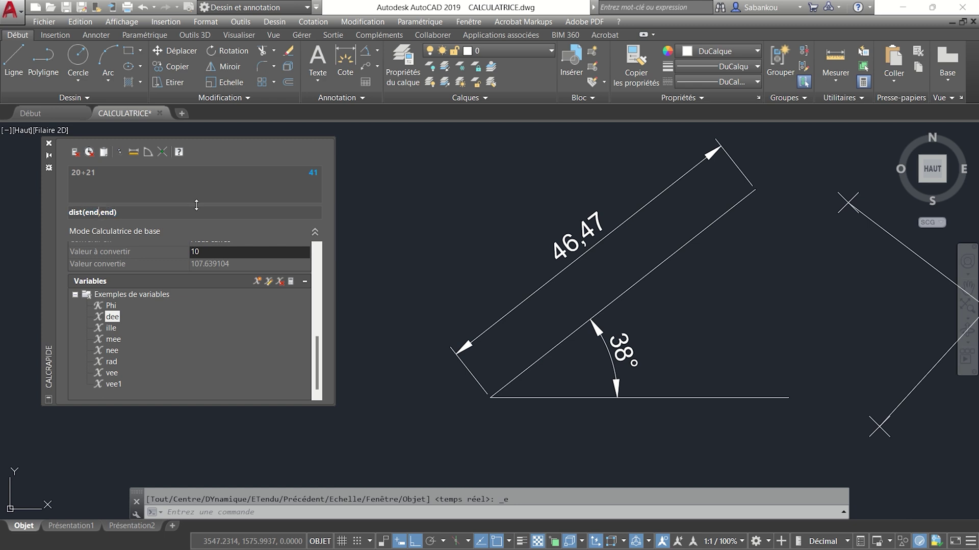
key("BackSpace")
key("BackSpace")
key("BackSpace")
left_click(119, 153)
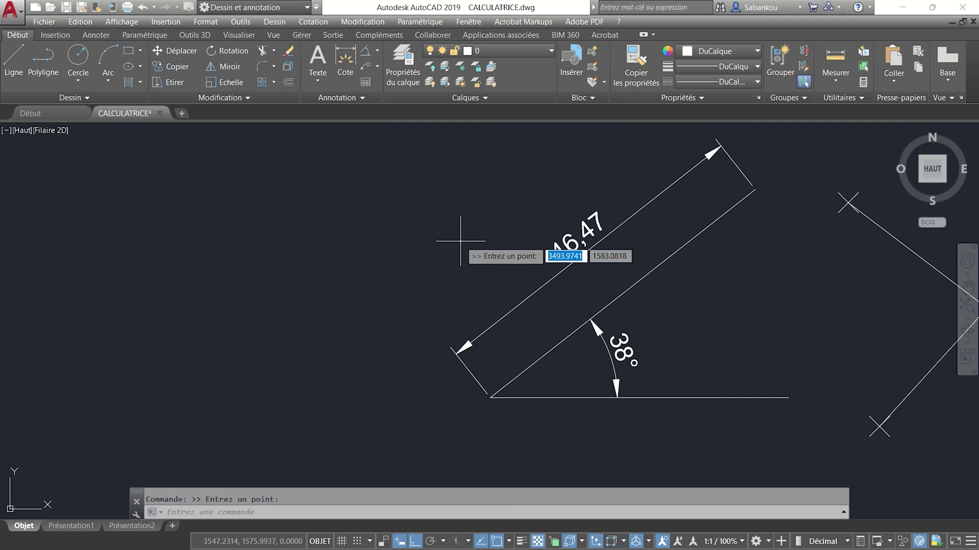
left_click(490, 397)
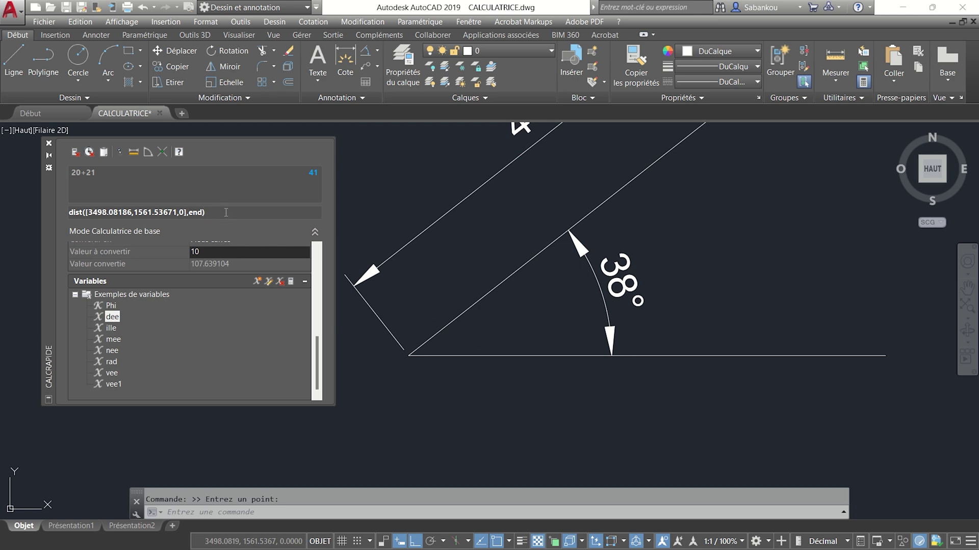
Step: Replace the second end with the dimension's upper endpoint and evaluate the distance, 46.4694462
key("BackSpace")
key("BackSpace")
key("BackSpace")
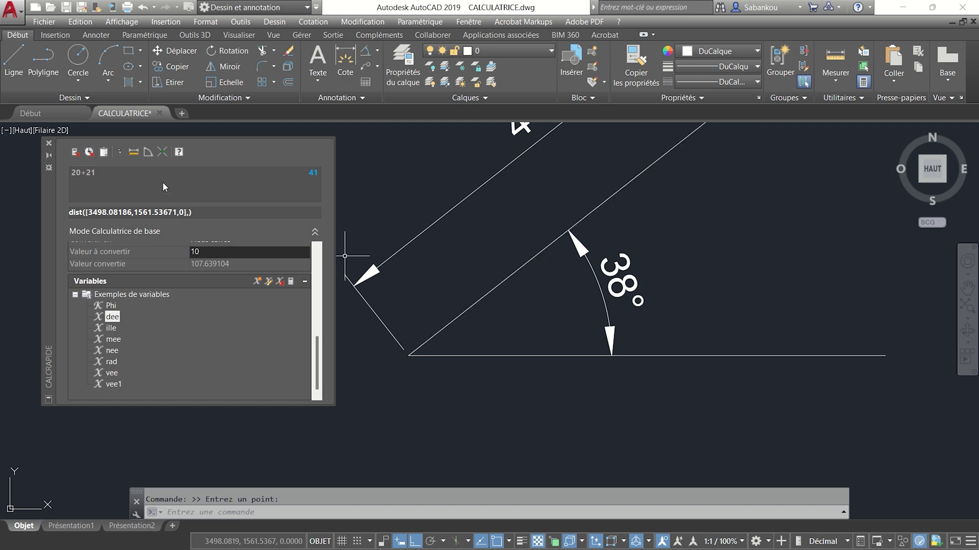
left_click(122, 153)
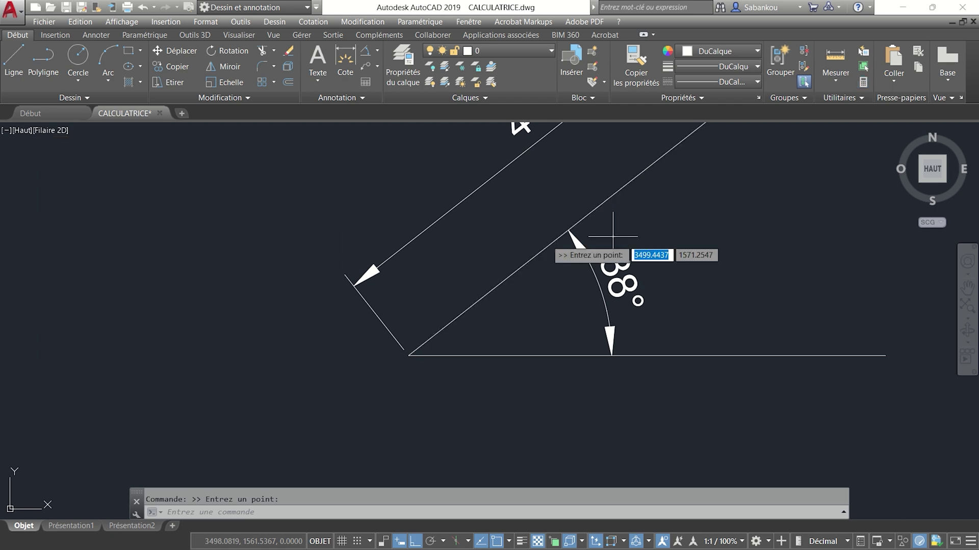
scroll(618, 219, "down", 2)
mouse_move(605, 266)
middle_mouse_down()
mouse_move(669, 281)
mouse_move(599, 351)
middle_mouse_up()
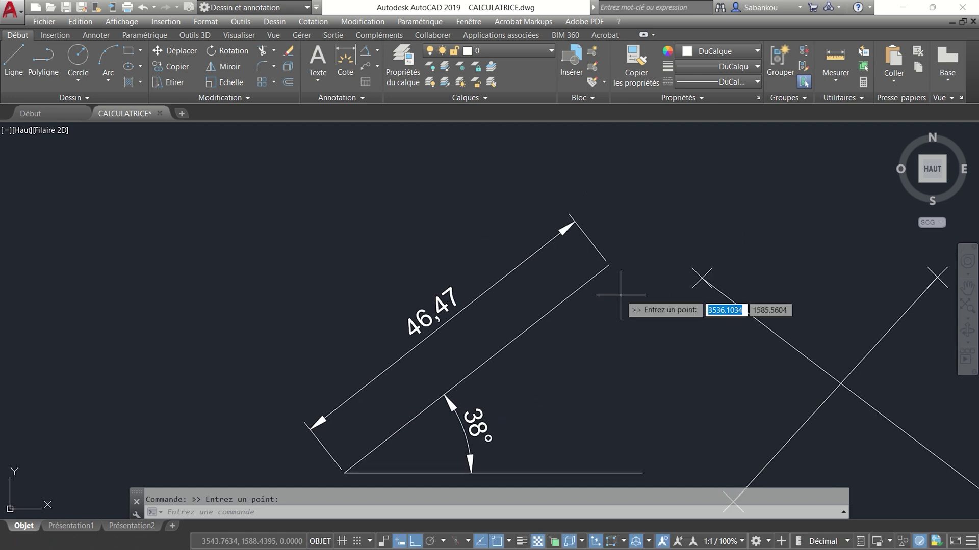
scroll(606, 267, "up", 2)
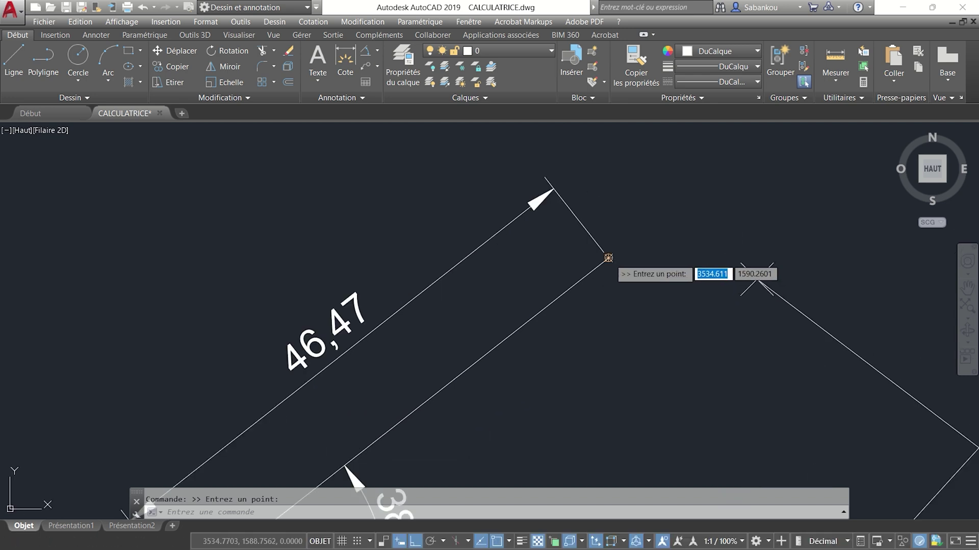
left_click(608, 258)
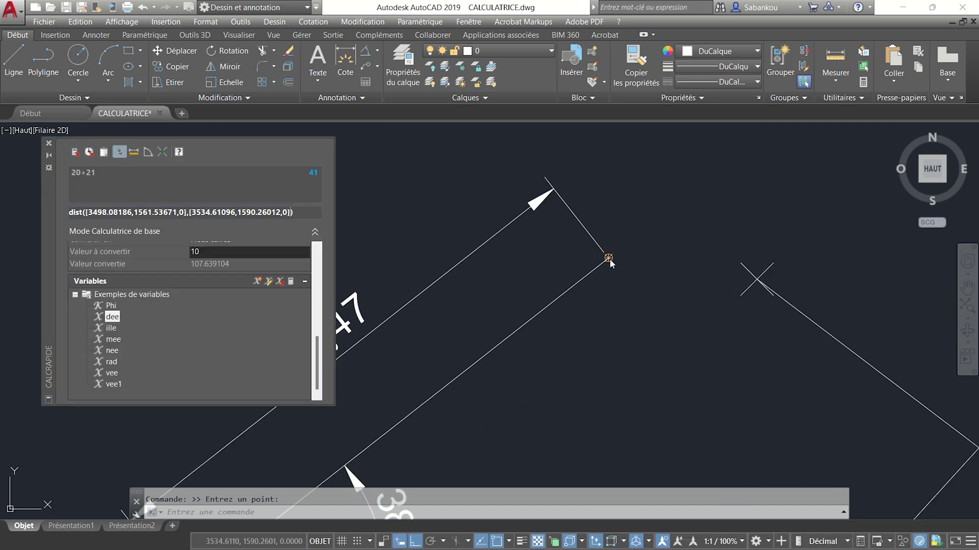
left_click(301, 210)
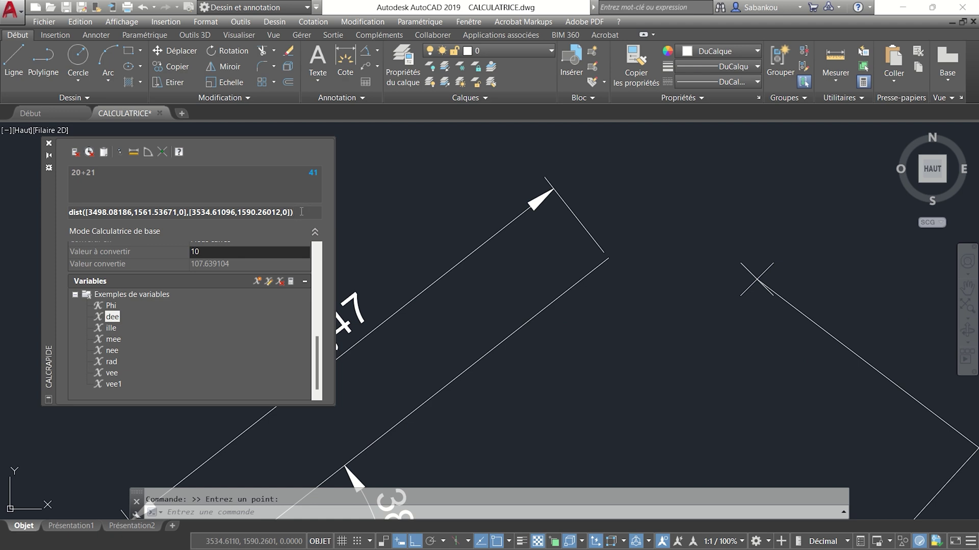
key("Return")
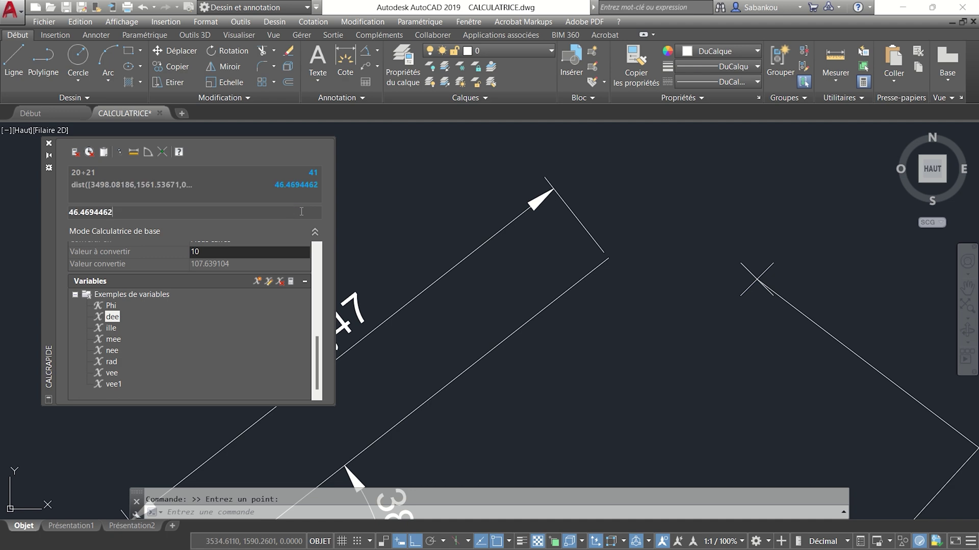
scroll(520, 312, "down", 3)
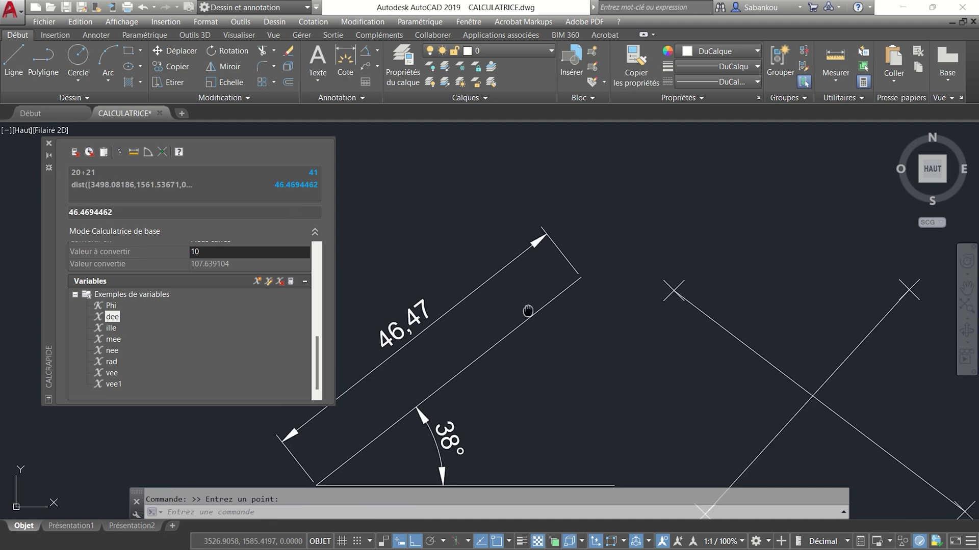
scroll(657, 250, "up", 1)
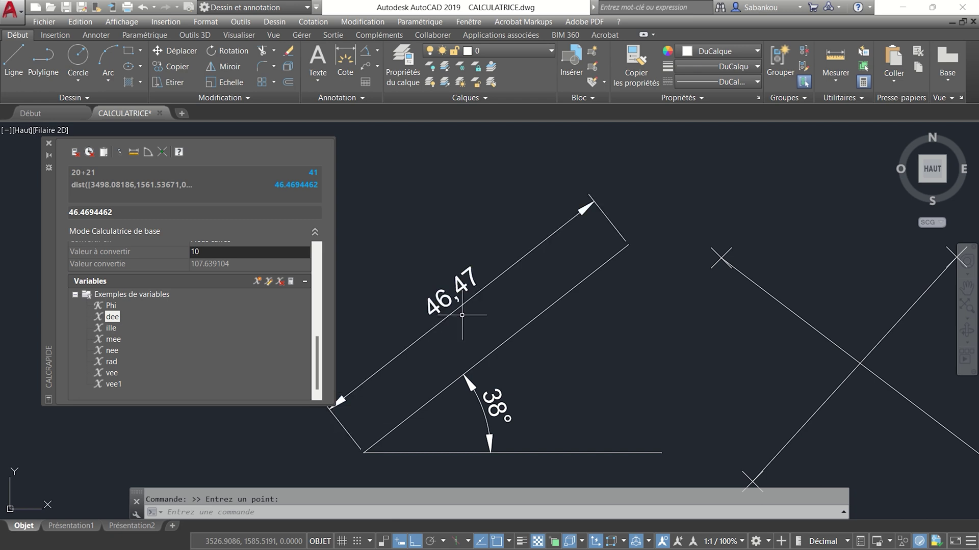
middle_click_drag(535, 313, 574, 266)
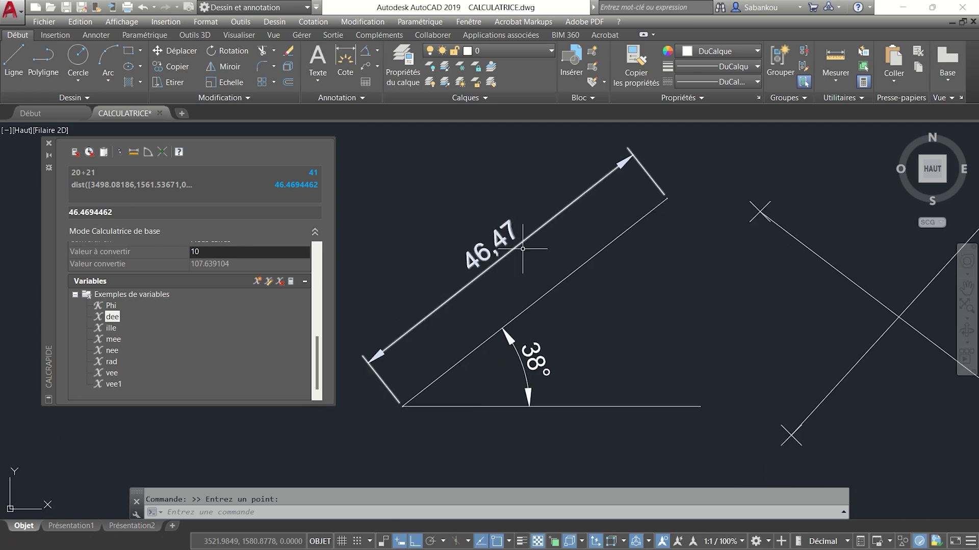
scroll(520, 248, "up", 2)
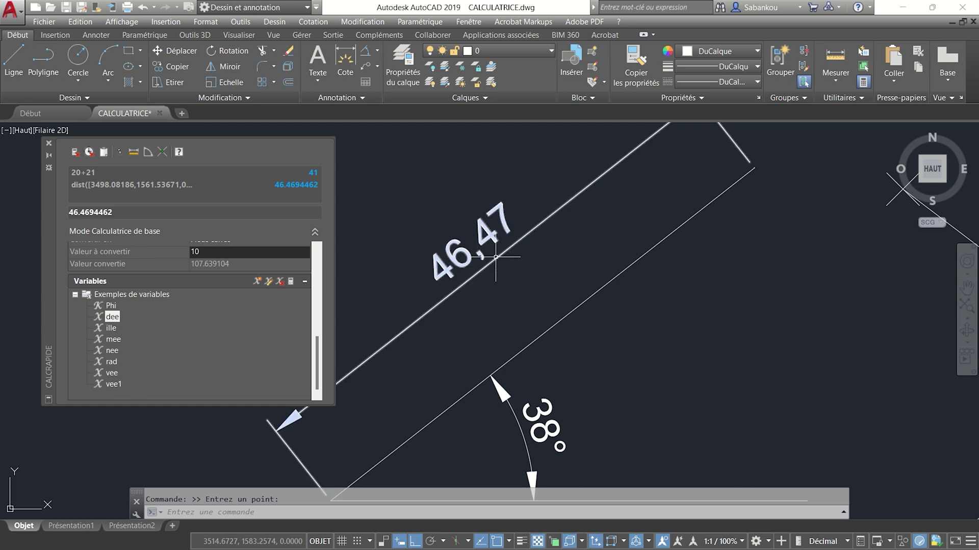
scroll(503, 268, "down", 2)
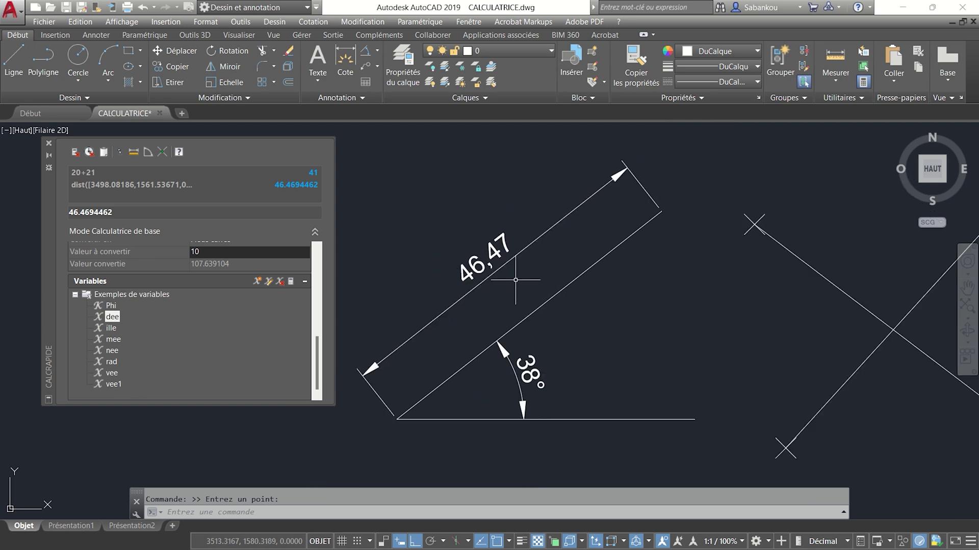